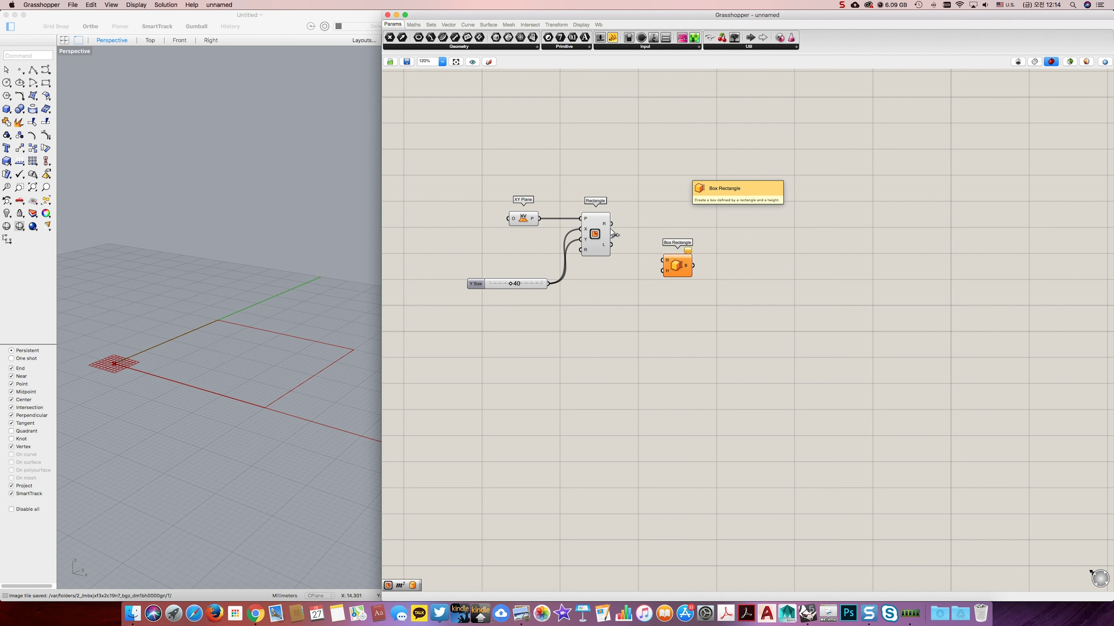
# Wire the rectangle and the size slider into Box Rectangle, and feed the box into a new Populate 3D component's region input.
pyautogui.moveTo(612, 224); pyautogui.dragTo(549, 283)
pyautogui.moveTo(676, 266); pyautogui.dragTo(666, 279)
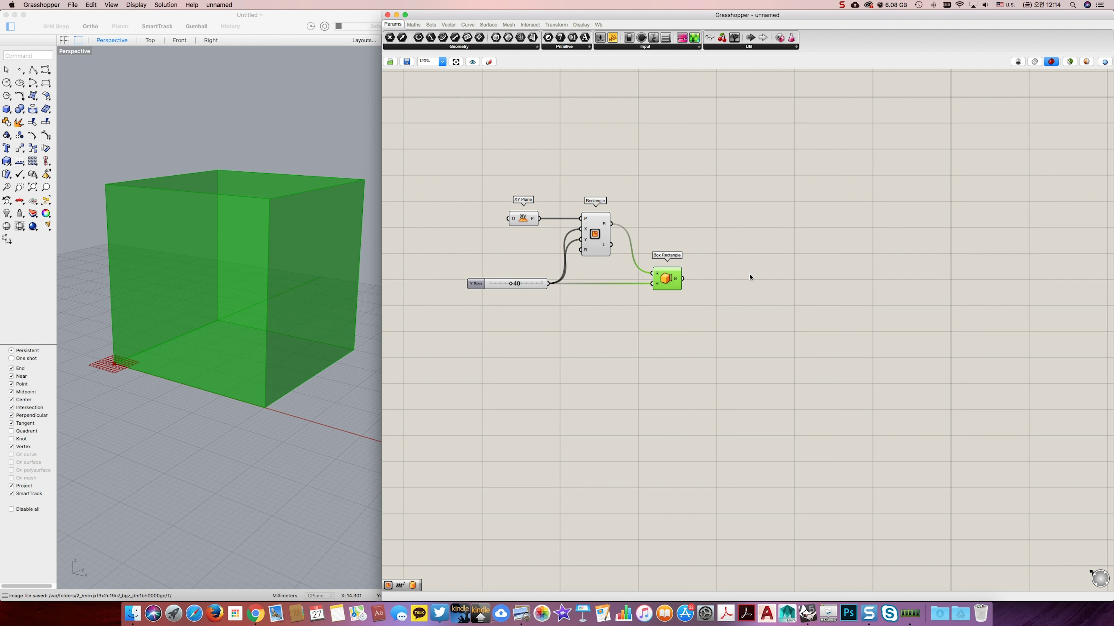
pyautogui.doubleClick(728, 357)
pyautogui.write('popula')
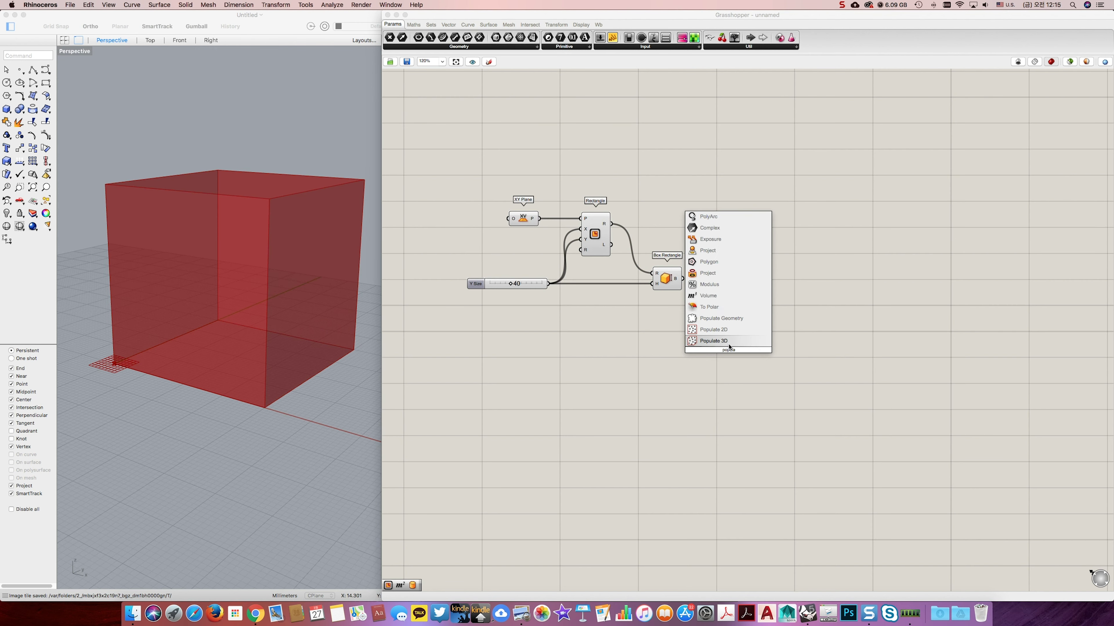
pyautogui.click(714, 340)
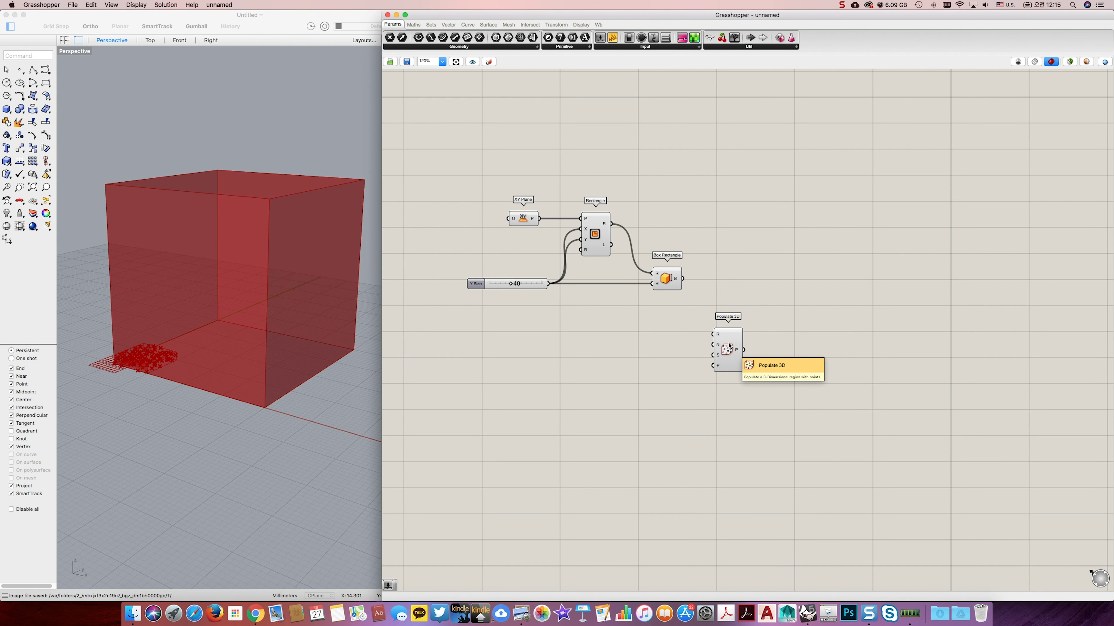
pyautogui.moveTo(683, 279); pyautogui.dragTo(739, 343)
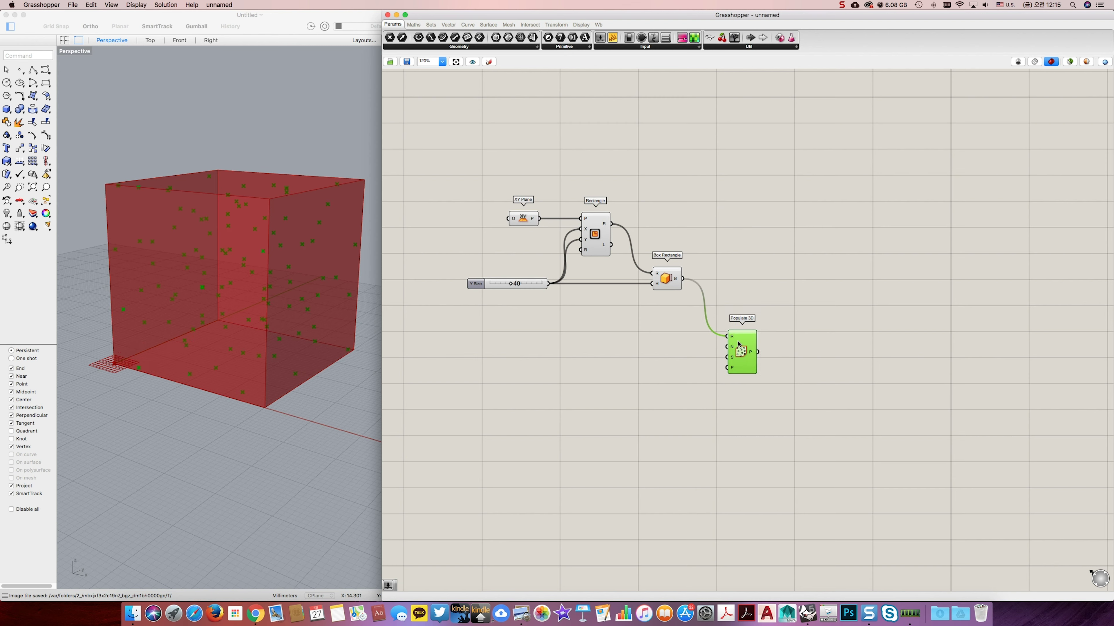
# Add number sliders of 65 and 6 and connect them to Populate 3D's count and seed inputs.
pyautogui.doubleClick(651, 349)
pyautogui.write('65')
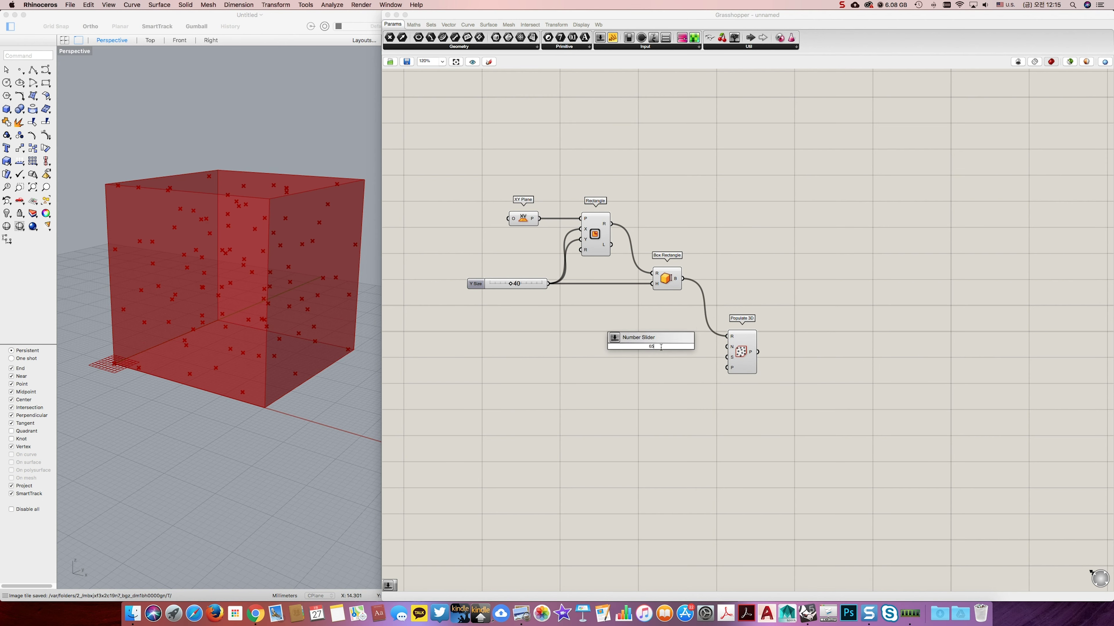
pyautogui.press('Return')
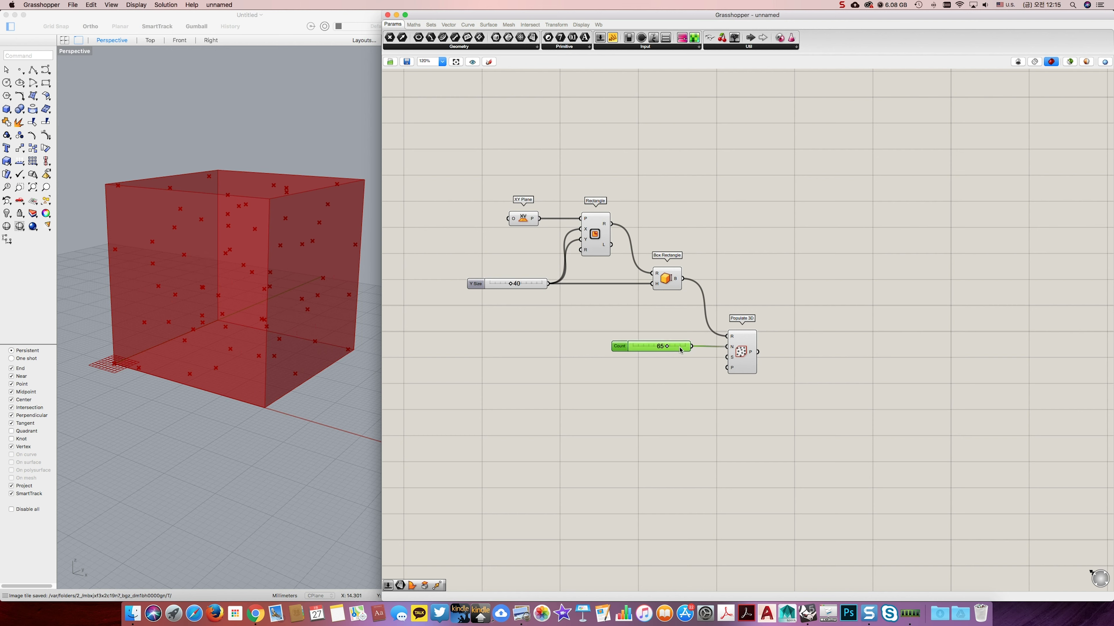
pyautogui.doubleClick(688, 350)
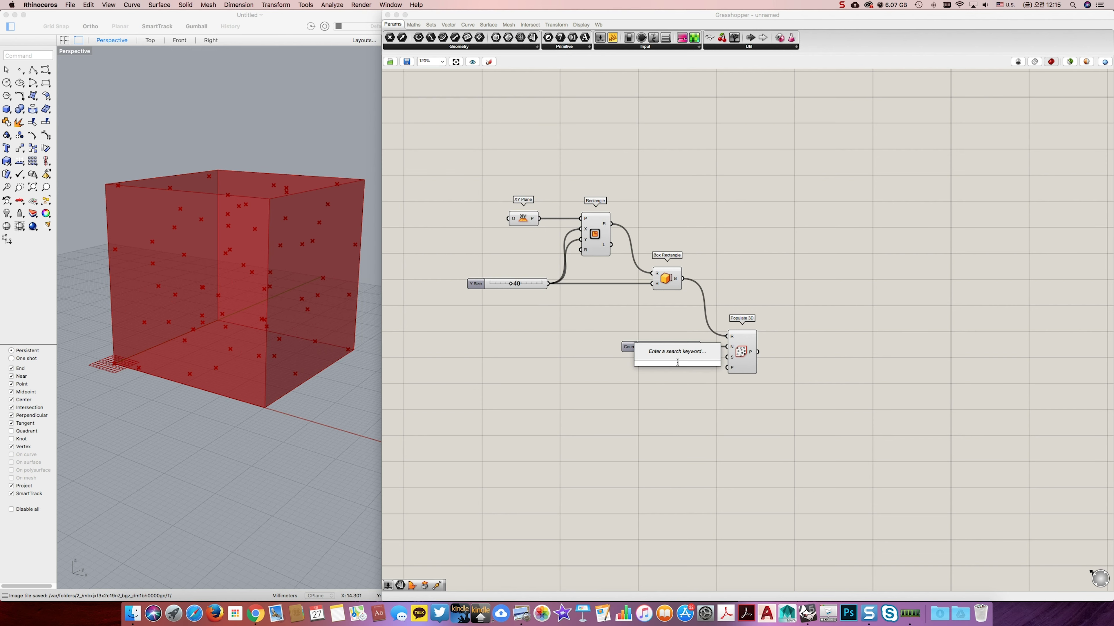
pyautogui.write('6')
pyautogui.press('Return')
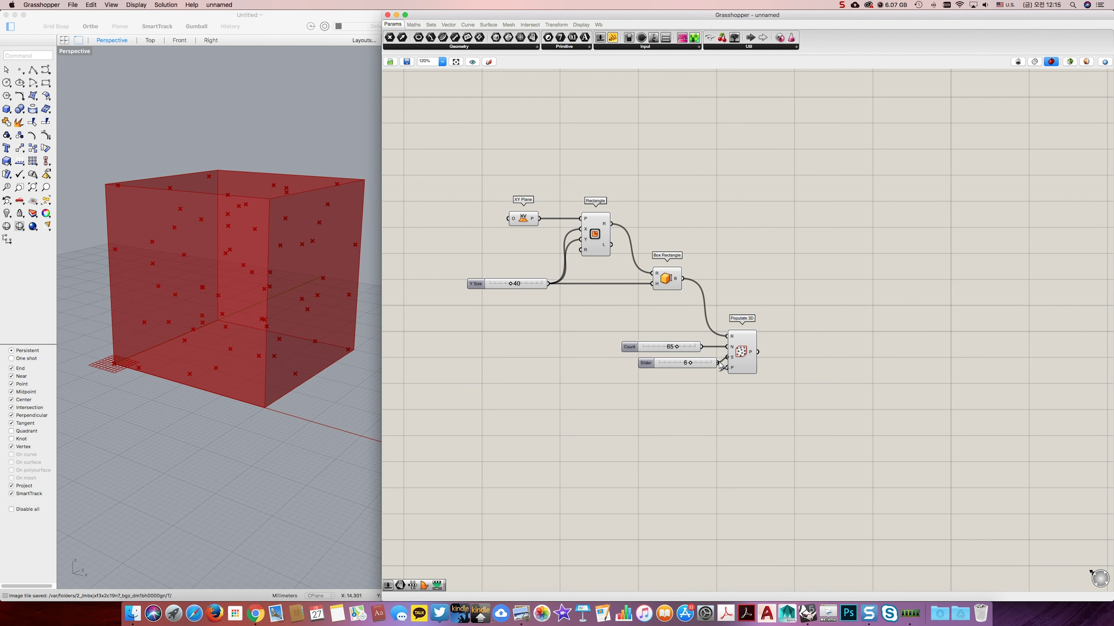
pyautogui.moveTo(688, 364); pyautogui.dragTo(690, 365)
# Add a Sphere component and connect the Populate 3D points to its base input.
pyautogui.moveTo(791, 380); pyautogui.dragTo(724, 373, button='right')
pyautogui.click(780, 358)
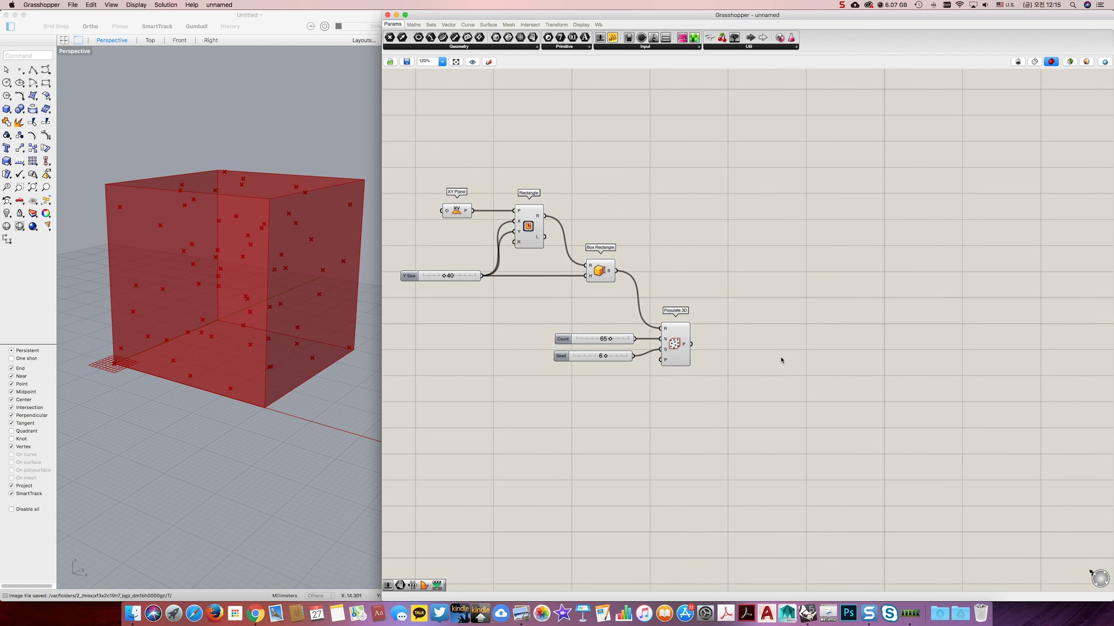
pyautogui.doubleClick(781, 360)
pyautogui.write('sphere')
pyautogui.press('Return')
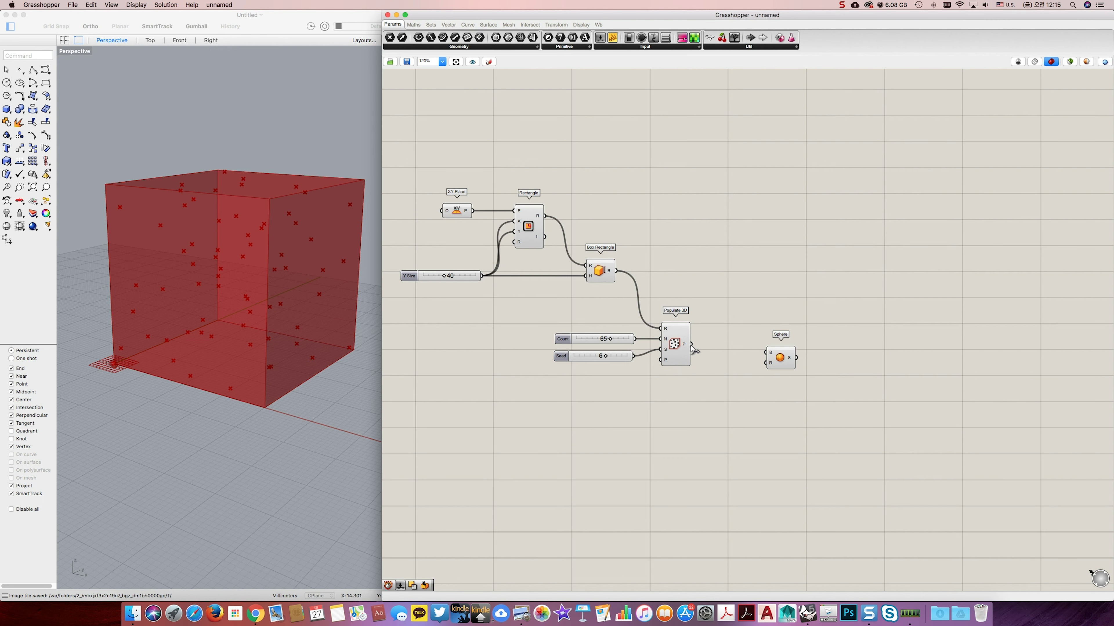
pyautogui.moveTo(691, 345); pyautogui.dragTo(779, 346)
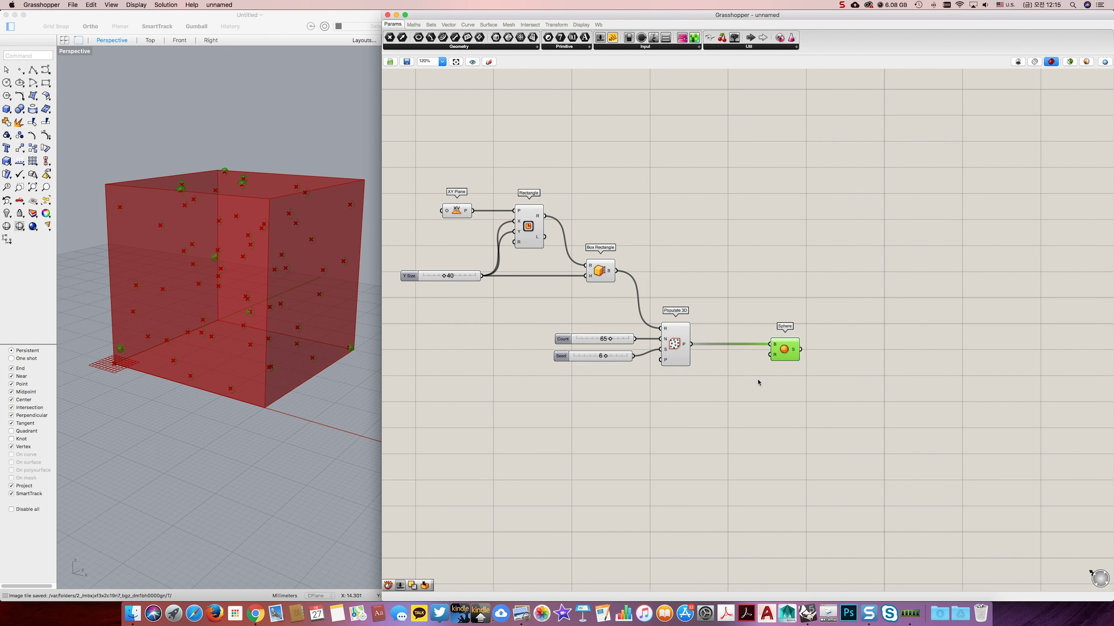
# Add a Random component and connect its output to the Sphere's radius input.
pyautogui.doubleClick(747, 403)
pyautogui.write('ran')
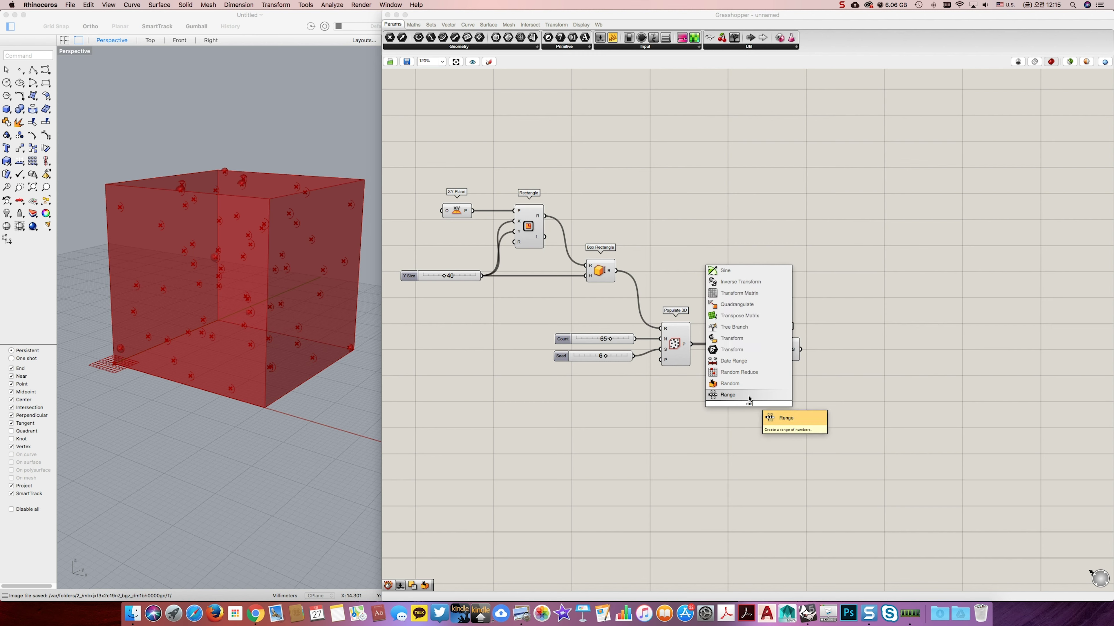
pyautogui.click(750, 385)
pyautogui.moveTo(770, 355); pyautogui.dragTo(741, 413)
# Add a List Length component that counts the populated points, wire it to Random's number input, and space out Sphere and Random.
pyautogui.doubleClick(716, 384)
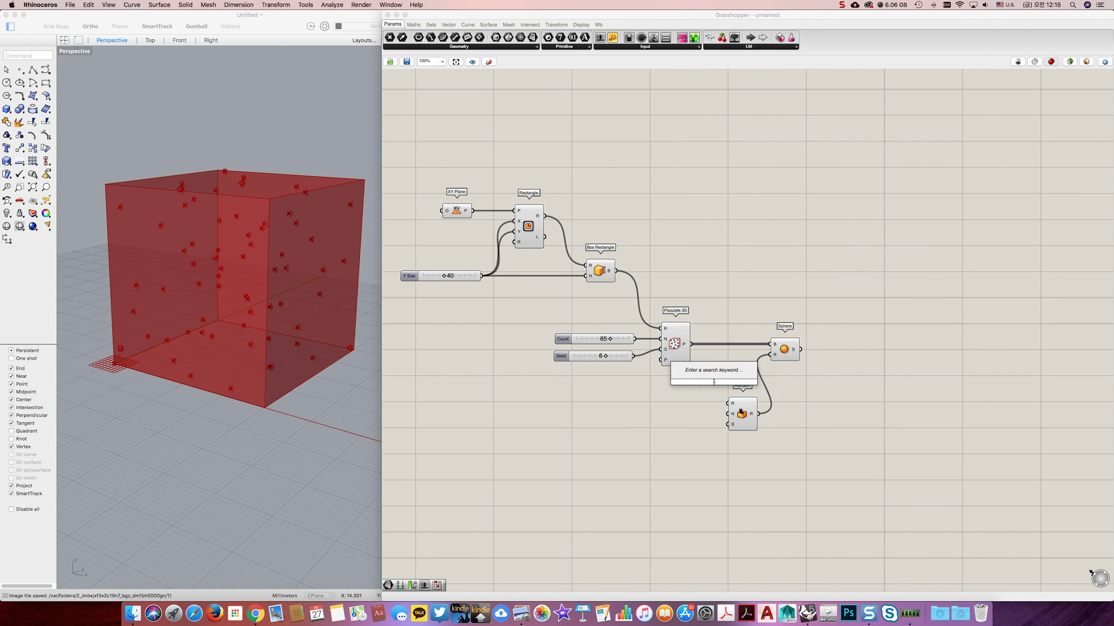
pyautogui.write('list len')
pyautogui.press('Return')
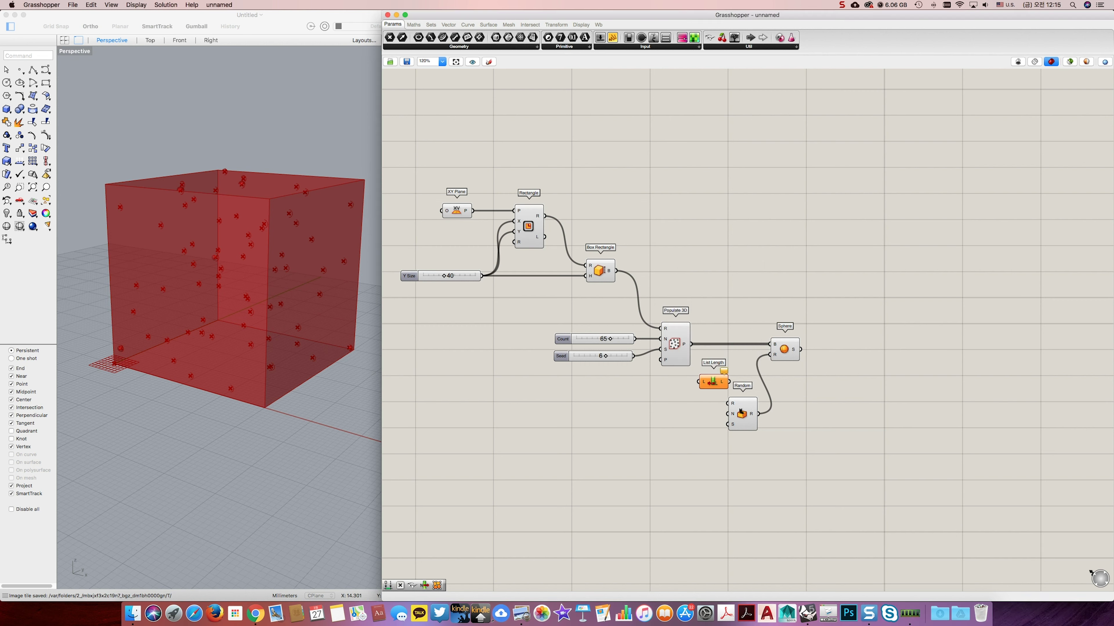
pyautogui.moveTo(690, 345); pyautogui.dragTo(756, 418)
pyautogui.moveTo(788, 353); pyautogui.dragTo(813, 353)
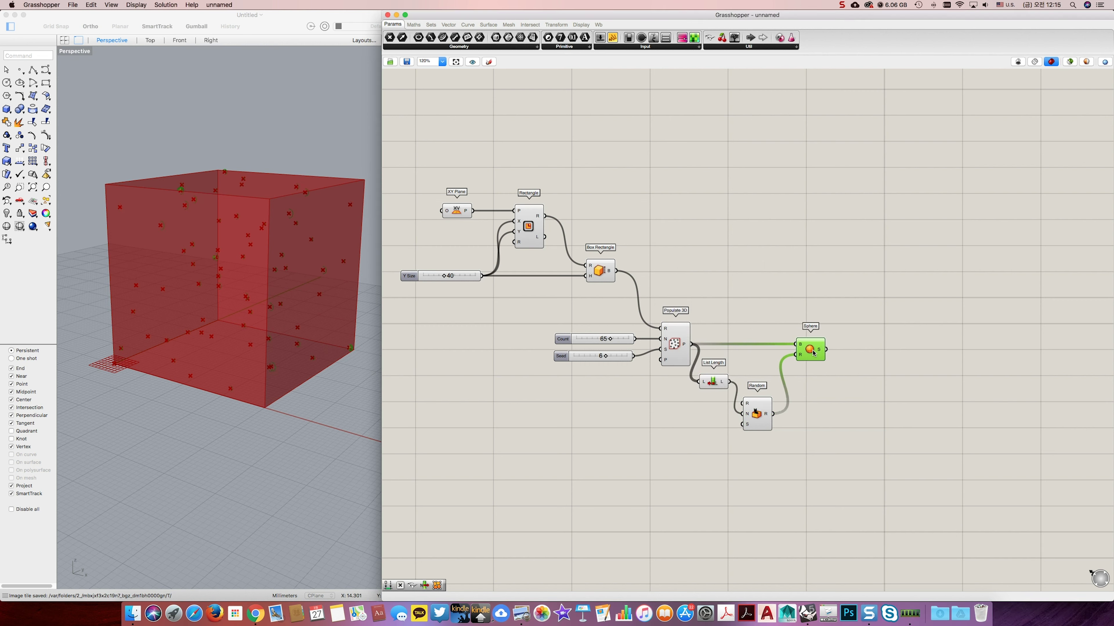
pyautogui.moveTo(762, 415); pyautogui.dragTo(769, 415)
# Add a Construct Domain component and connect it to Random's range input.
pyautogui.doubleClick(691, 419)
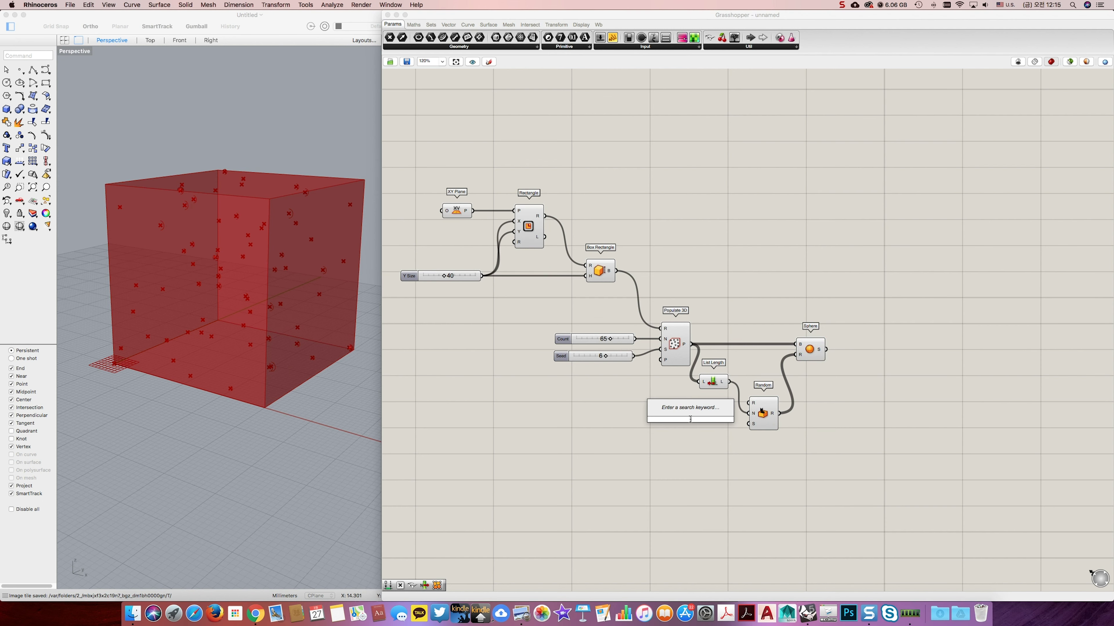
pyautogui.write('construct')
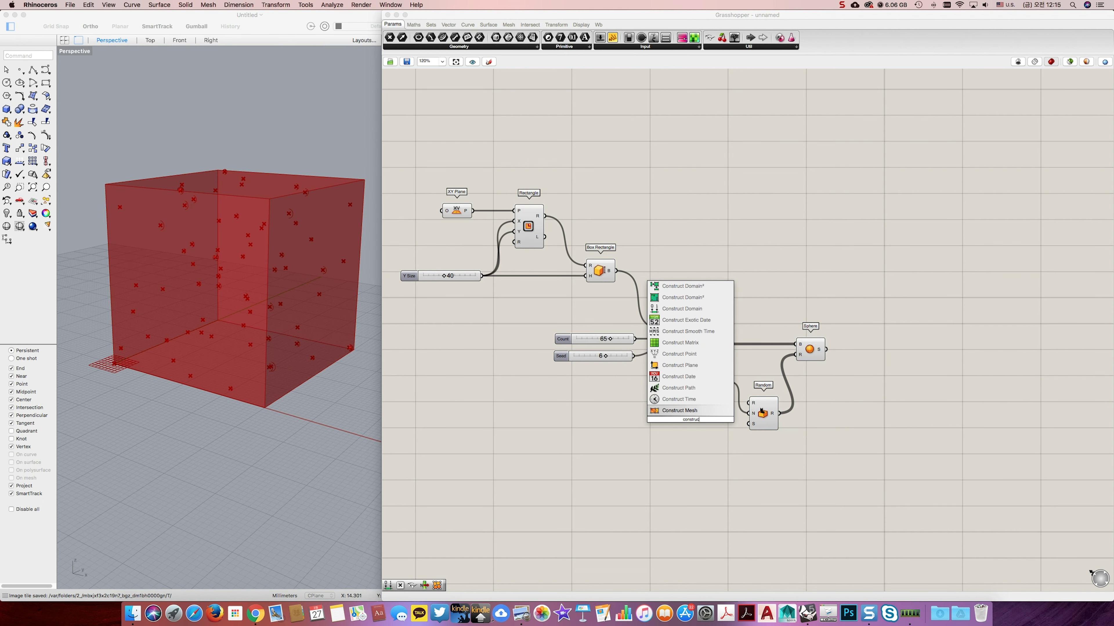
pyautogui.write(' do')
pyautogui.press('Return')
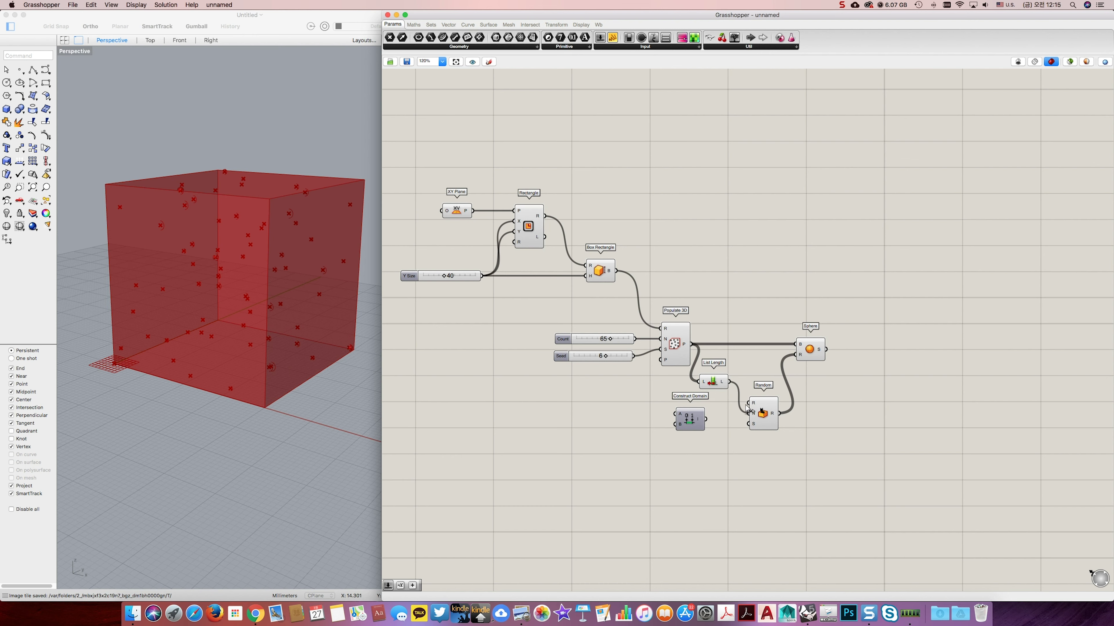
pyautogui.moveTo(748, 410); pyautogui.dragTo(718, 426)
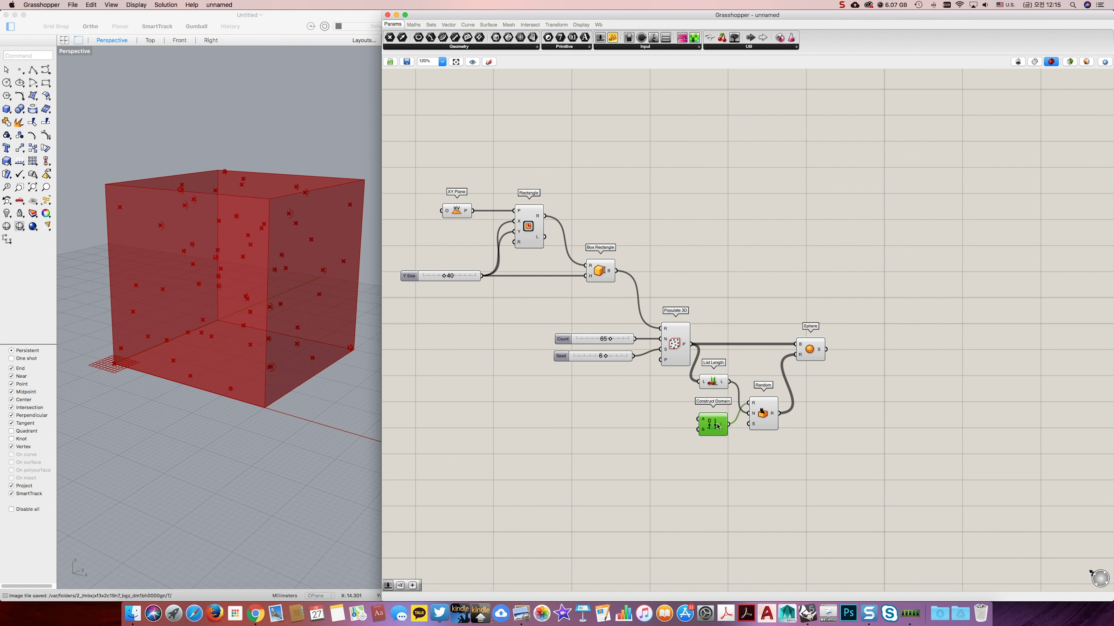
# Add number sliders of 3 and 10 for the start and end of the radius domain, and preview the resulting spheres.
pyautogui.doubleClick(651, 420)
pyautogui.write('3')
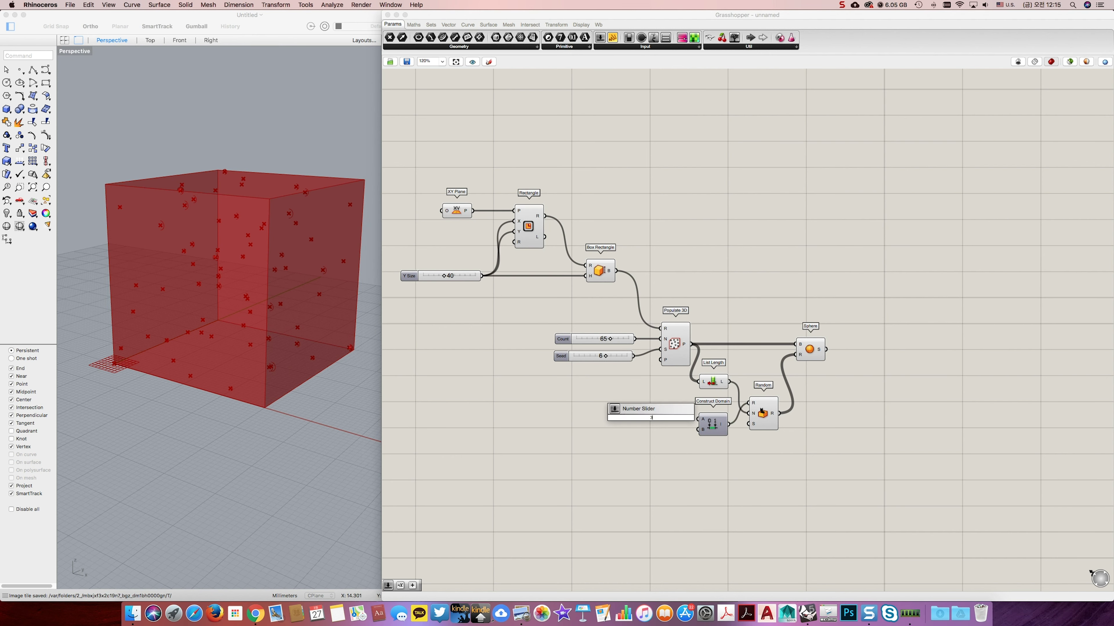
pyautogui.press('Return')
pyautogui.moveTo(689, 417); pyautogui.dragTo(698, 419)
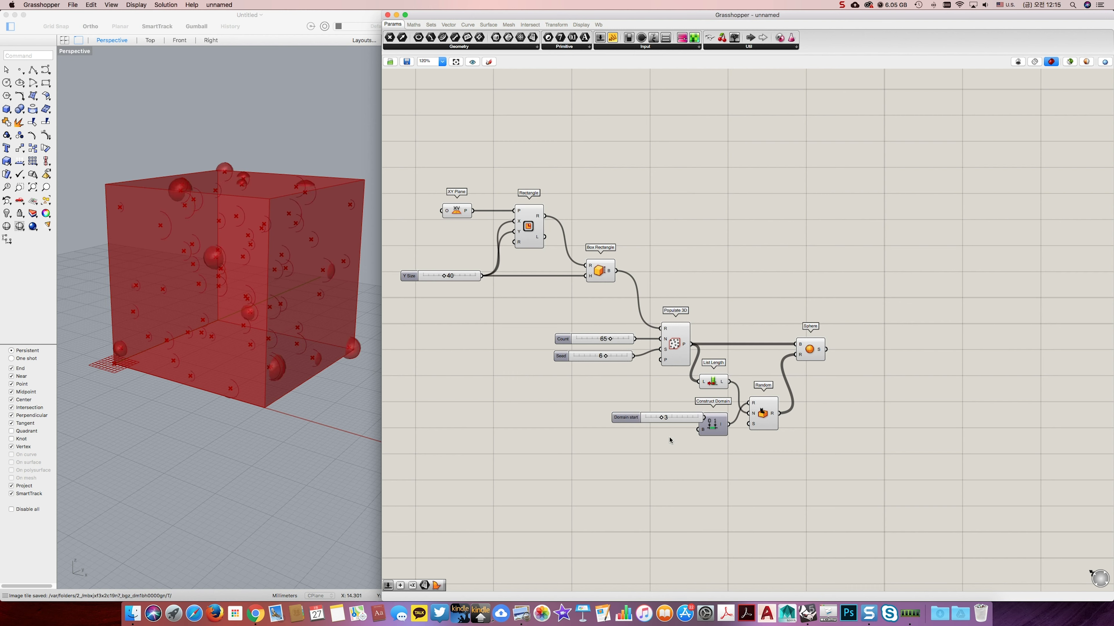
pyautogui.doubleClick(669, 417)
pyautogui.write('10')
pyautogui.press('Return')
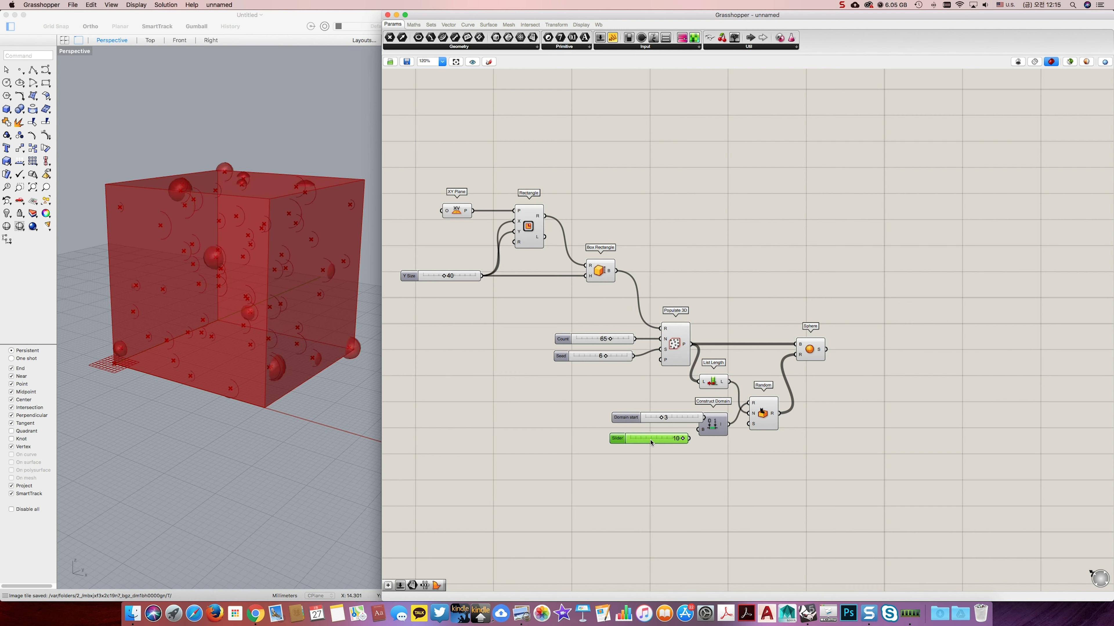
pyautogui.moveTo(698, 430); pyautogui.dragTo(686, 438)
pyautogui.moveTo(676, 420); pyautogui.dragTo(652, 437)
pyautogui.click(810, 351)
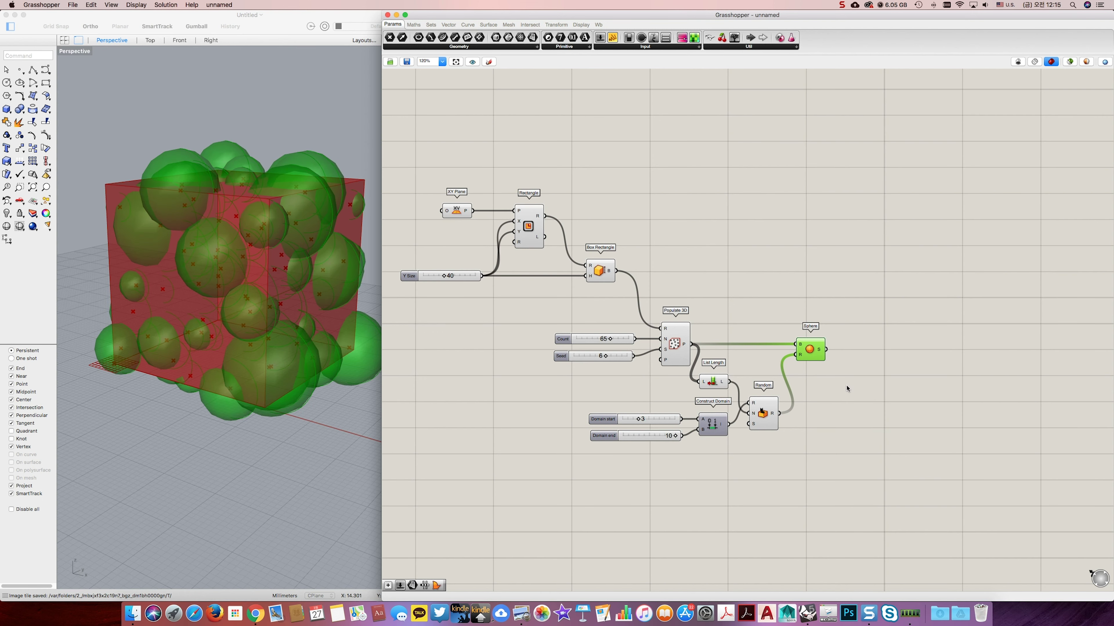
# Add a Solid Difference component that subtracts the spheres from the box, with the box as A and the spheres as B.
pyautogui.moveTo(843, 390); pyautogui.dragTo(802, 417, button='right')
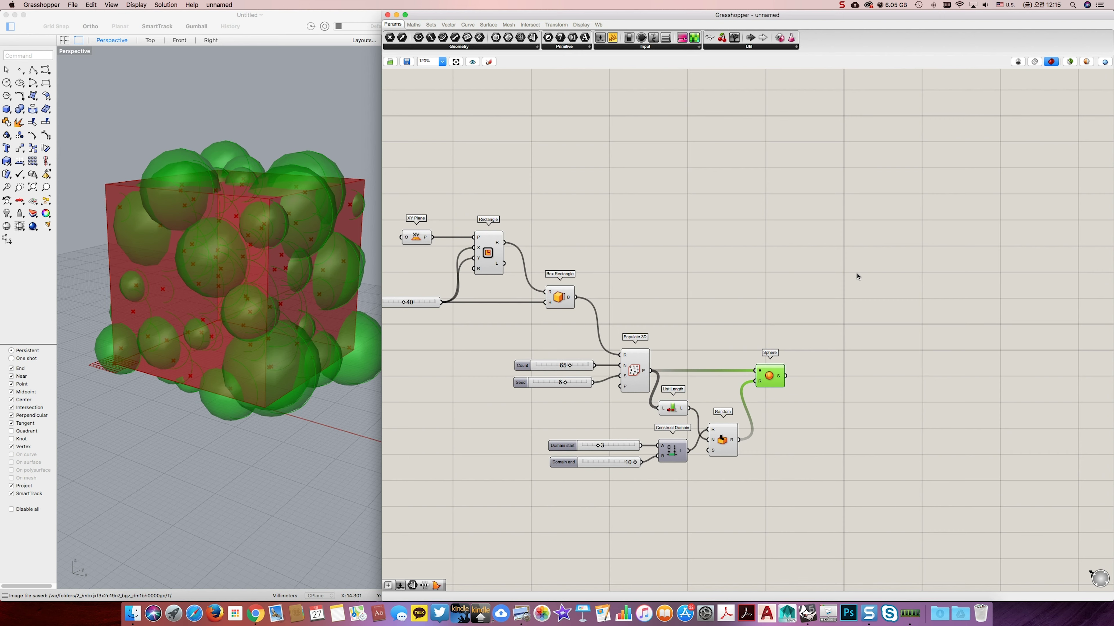
pyautogui.doubleClick(865, 245)
pyautogui.write('soli')
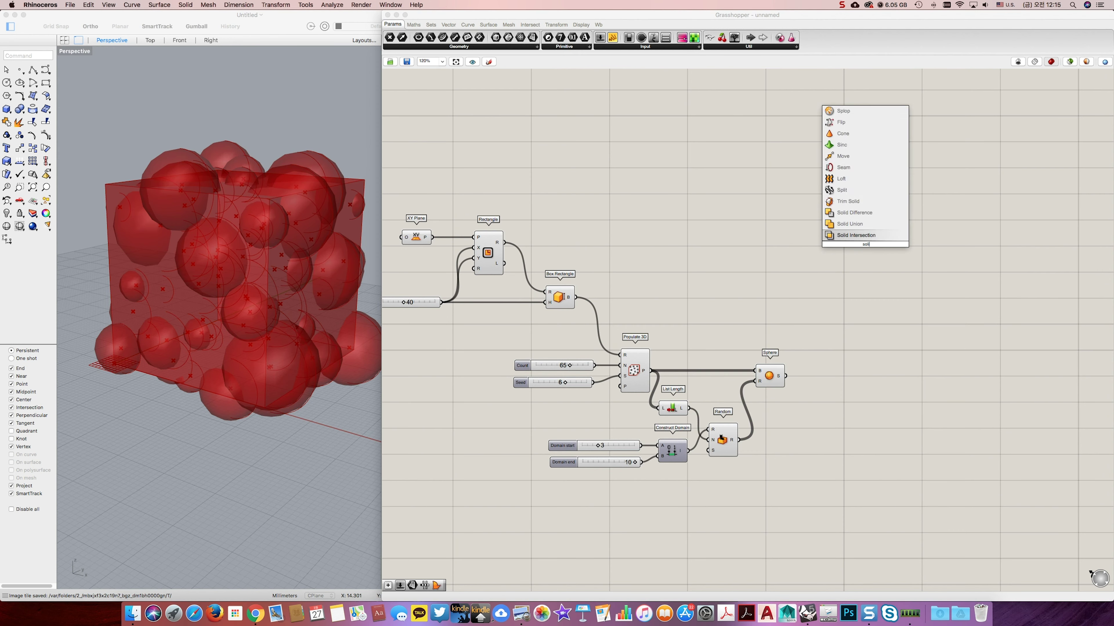
pyautogui.write('d di')
pyautogui.press('Return')
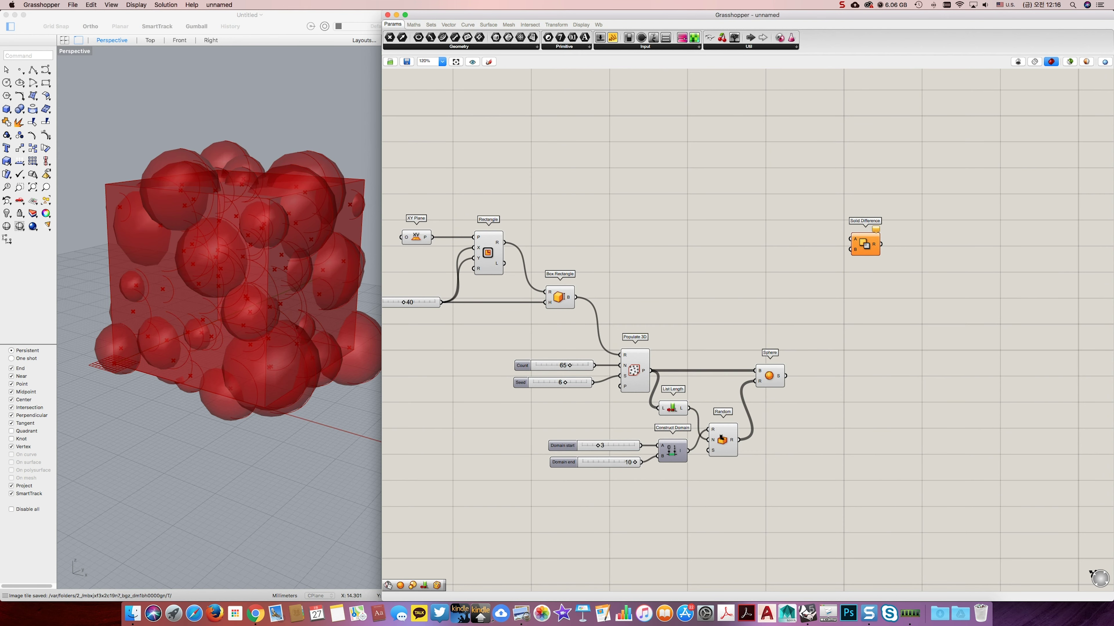
pyautogui.moveTo(580, 298); pyautogui.dragTo(785, 376)
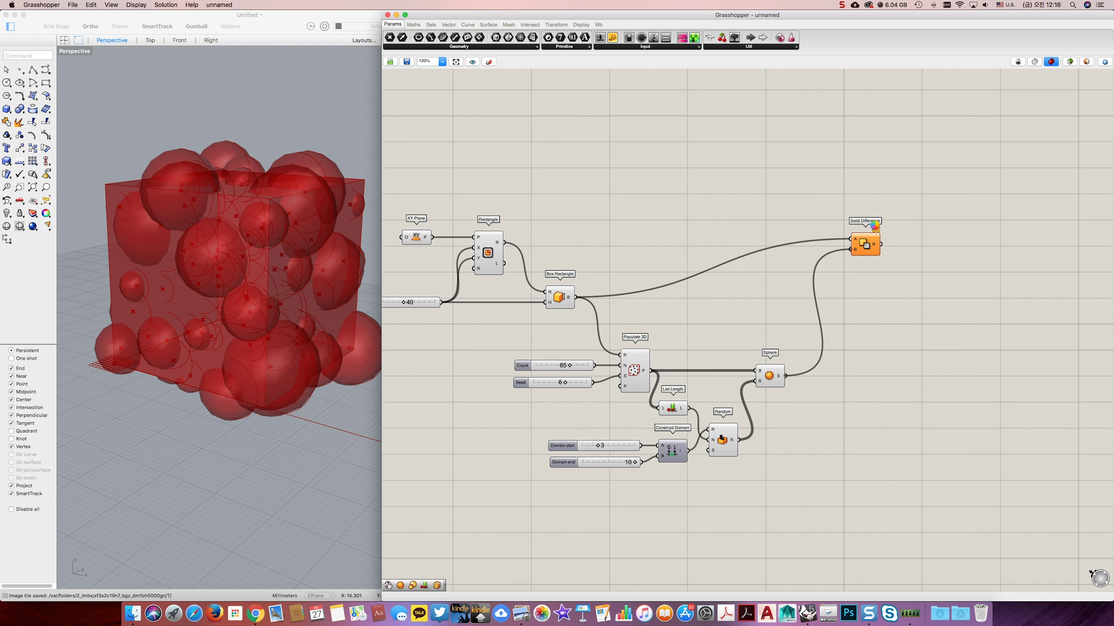
pyautogui.moveTo(867, 244); pyautogui.dragTo(876, 220)
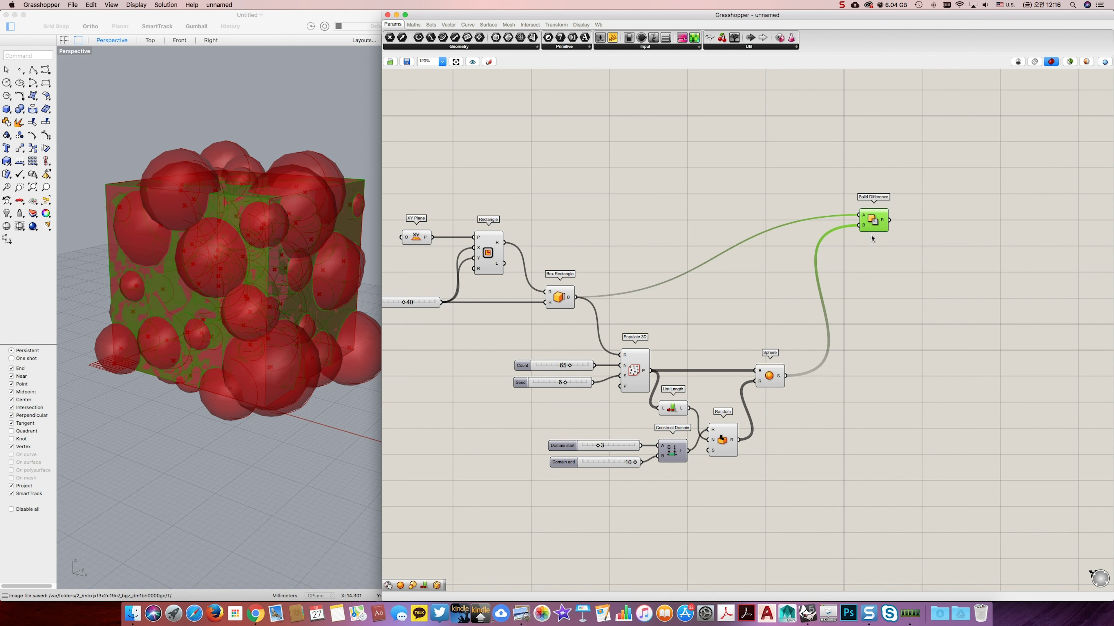
pyautogui.click(877, 266)
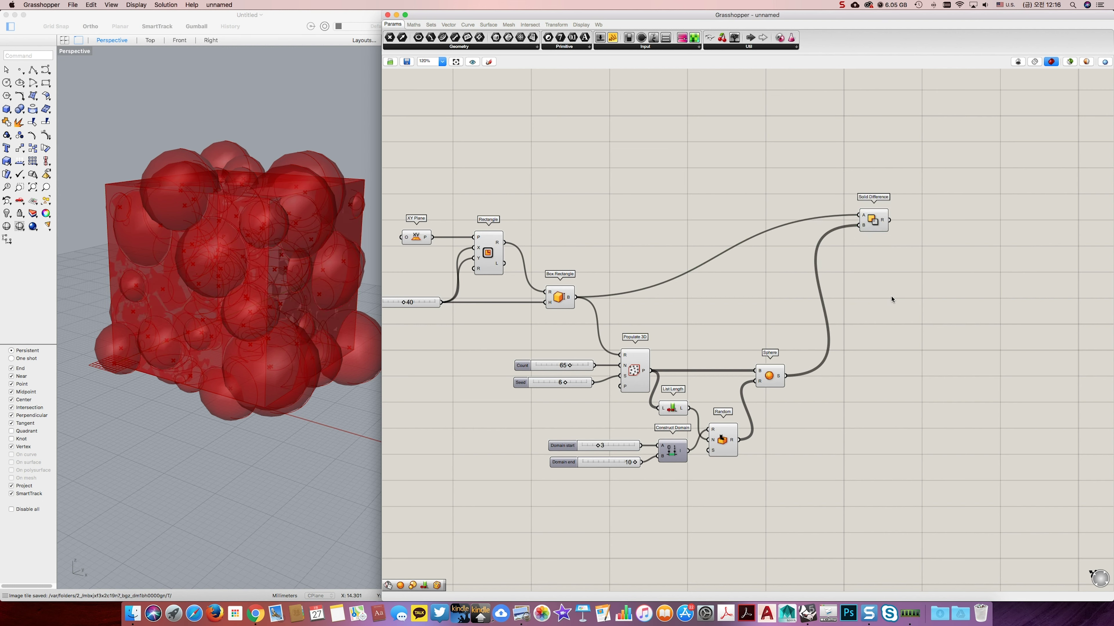
# Add an Area component and connect the spheres to its geometry input.
pyautogui.doubleClick(857, 412)
pyautogui.write('area')
pyautogui.click(857, 410)
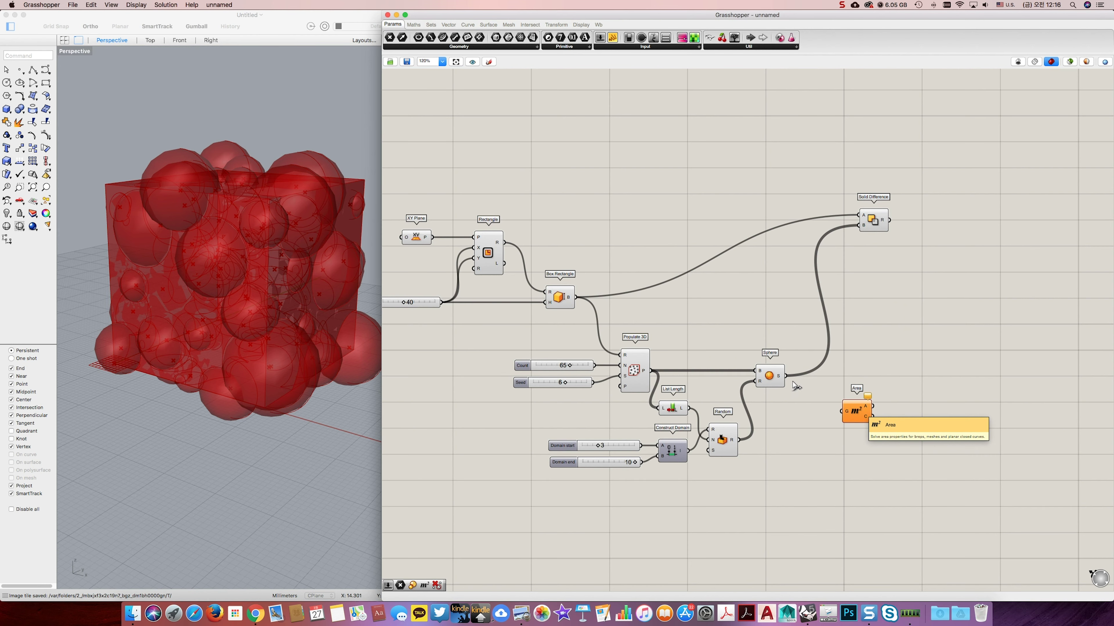
pyautogui.moveTo(786, 376); pyautogui.dragTo(853, 413)
# Add a Scale component with the spheres as geometry and the Area centroids as scaling centres.
pyautogui.doubleClick(914, 384)
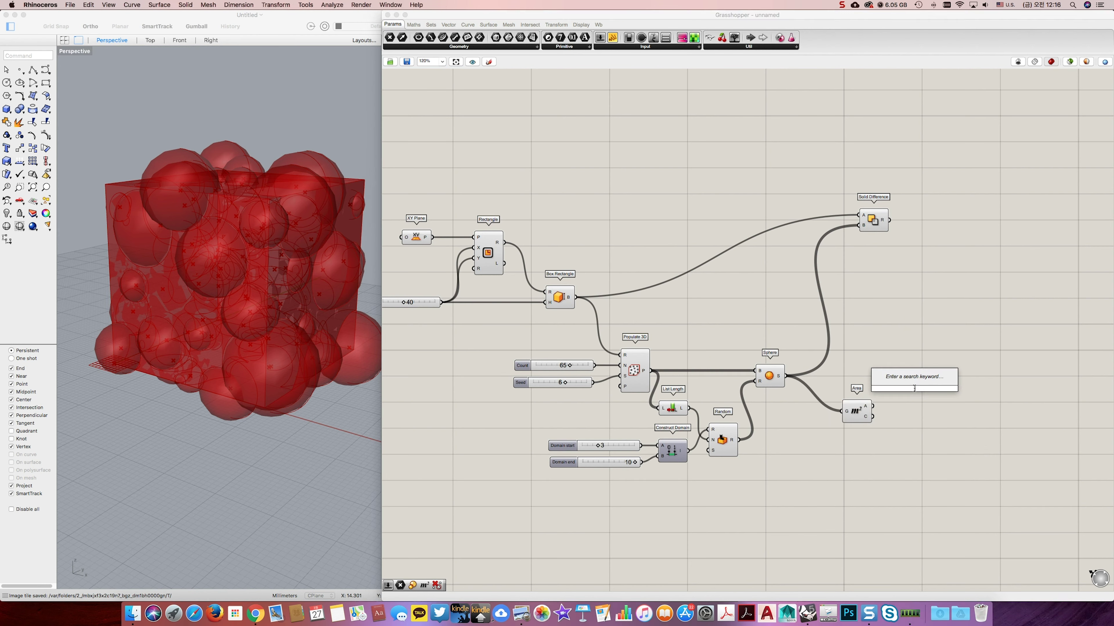
pyautogui.write('scale')
pyautogui.press('Return')
pyautogui.moveTo(785, 376); pyautogui.dragTo(899, 378)
pyautogui.moveTo(872, 417); pyautogui.dragTo(941, 389)
# Add a 0.85 slider as the Scale factor and tidy the placement of the slider and Area component.
pyautogui.doubleClick(903, 434)
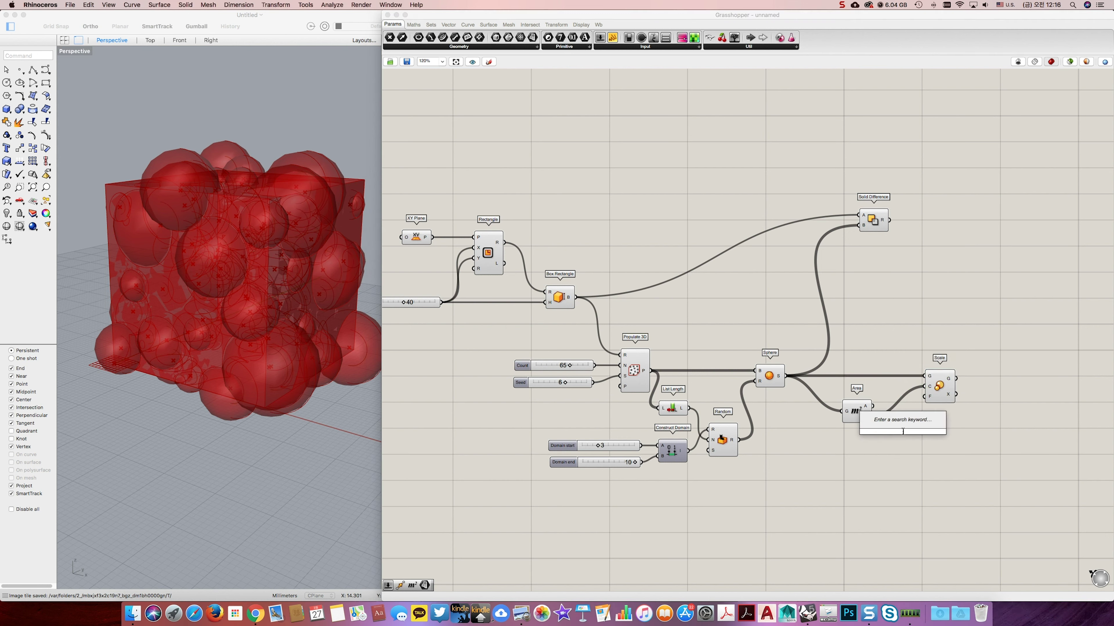
pyautogui.write('0.85')
pyautogui.press('Return')
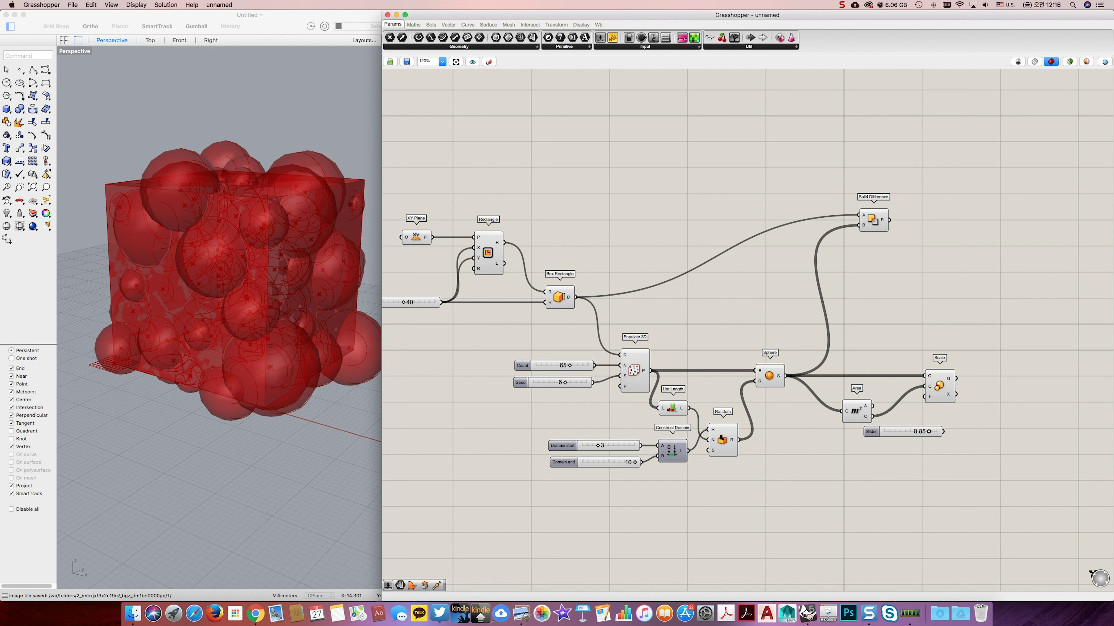
pyautogui.moveTo(928, 408); pyautogui.dragTo(943, 432)
pyautogui.moveTo(870, 431); pyautogui.dragTo(862, 407)
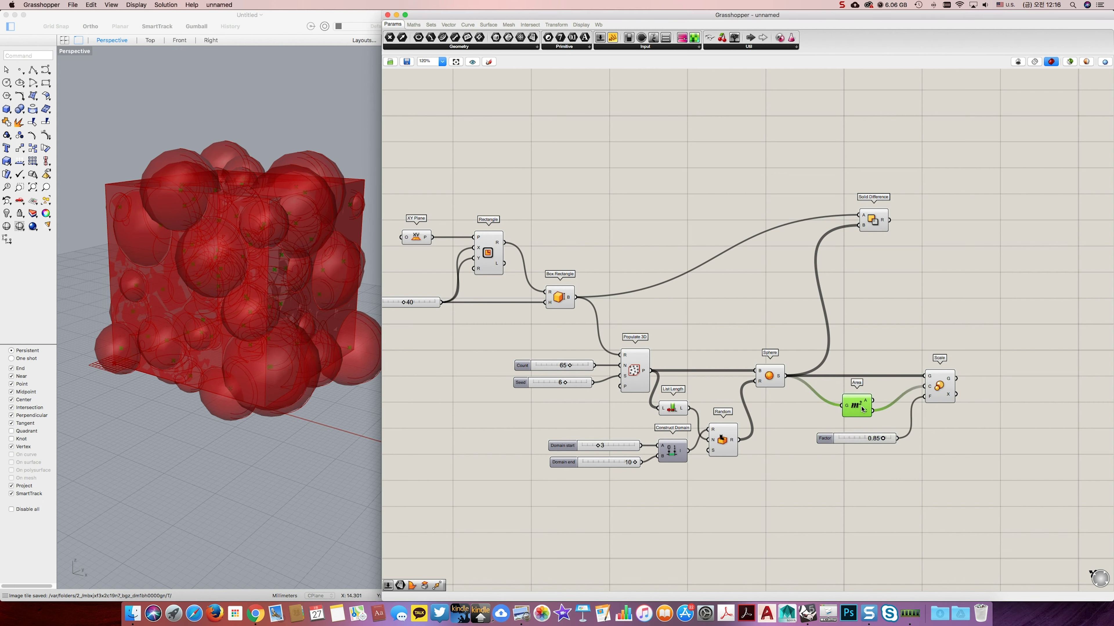
# Add a Solid Union component, connect the Scale geometry output to it, and place it beside the Scale component.
pyautogui.doubleClick(1009, 388)
pyautogui.write('solid unio')
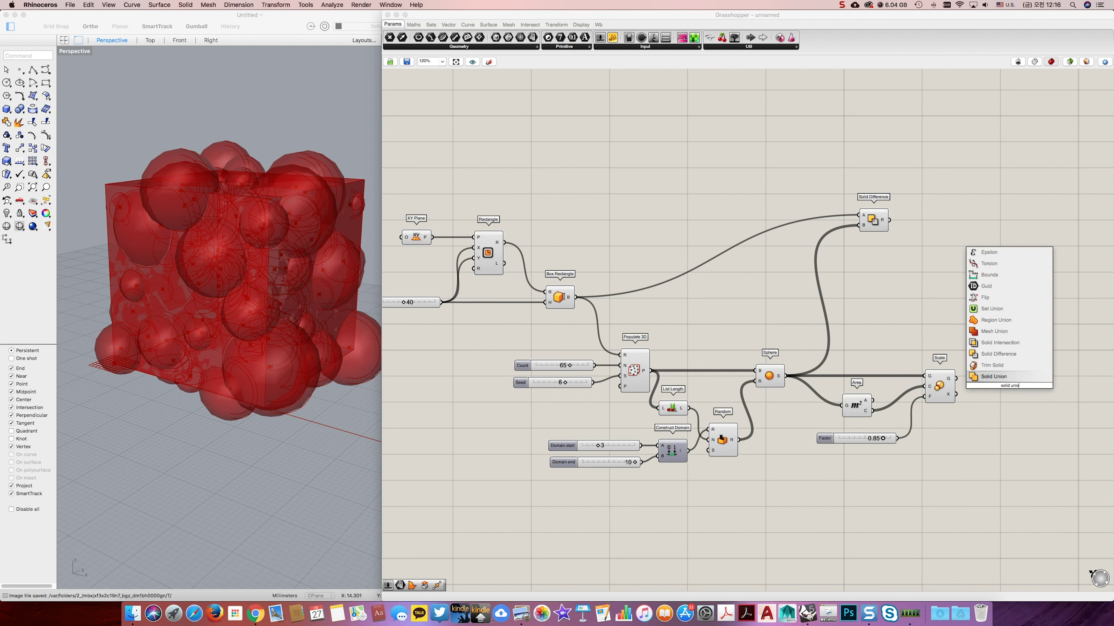
pyautogui.press('Return')
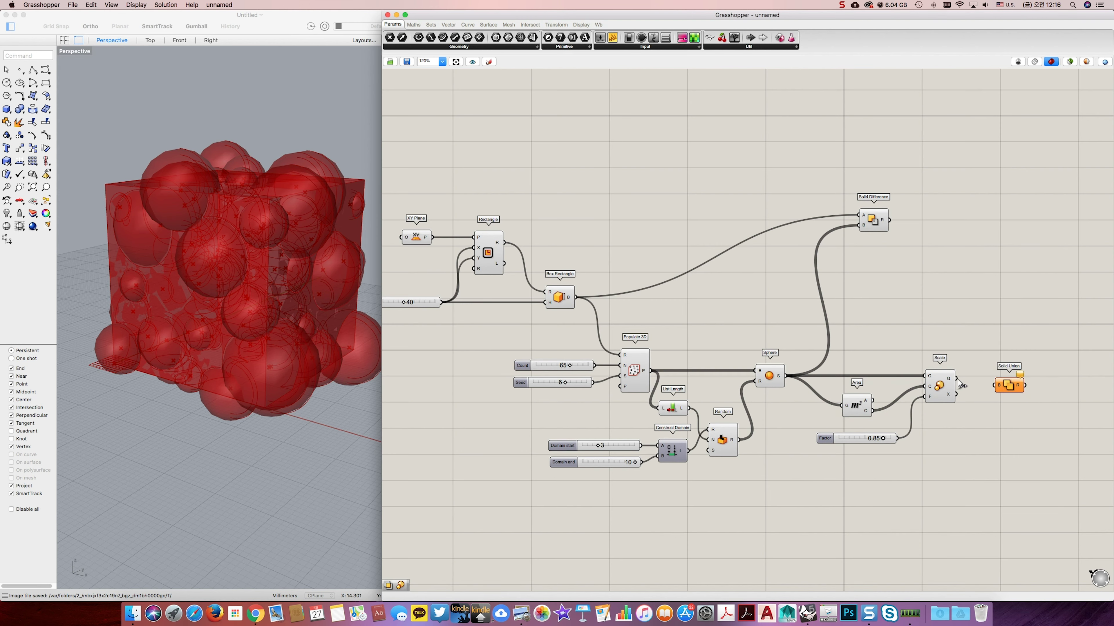
pyautogui.moveTo(958, 383); pyautogui.dragTo(1002, 388)
pyautogui.moveTo(1011, 392); pyautogui.dragTo(1002, 385)
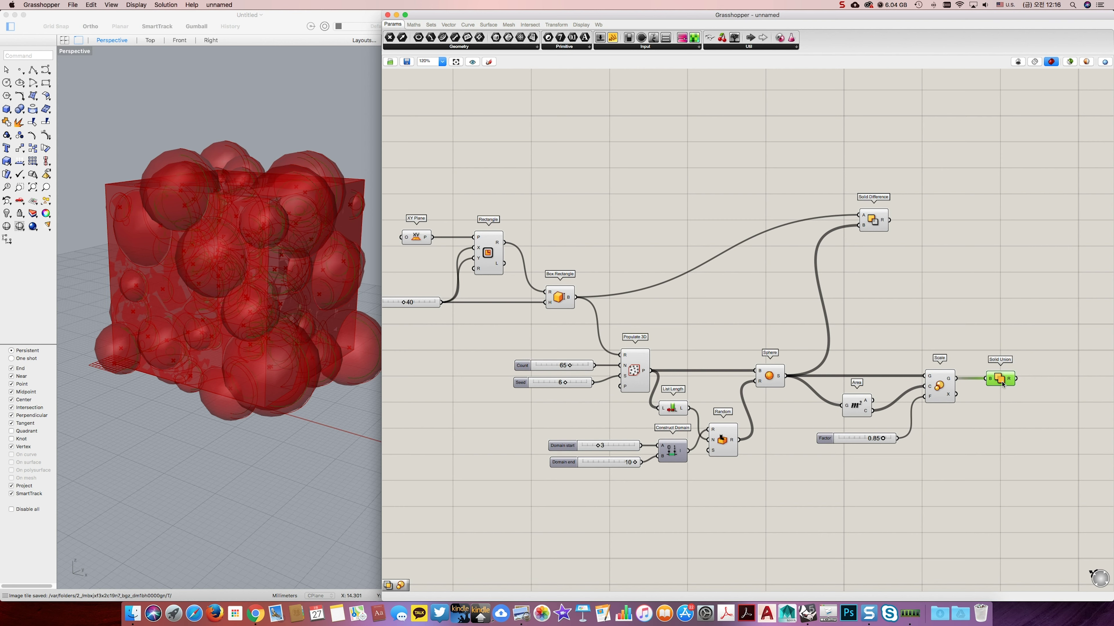
# Add a Solid Intersection component with the Solid Union result as A and the box as B.
pyautogui.doubleClick(1043, 342)
pyautogui.write('solid in')
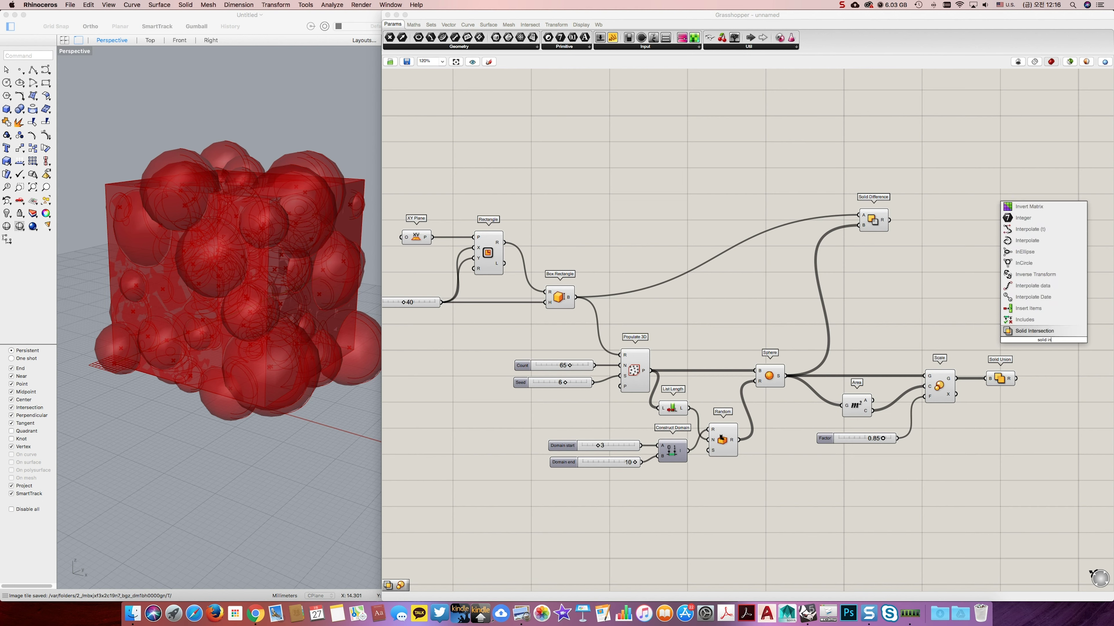
pyautogui.press('Return')
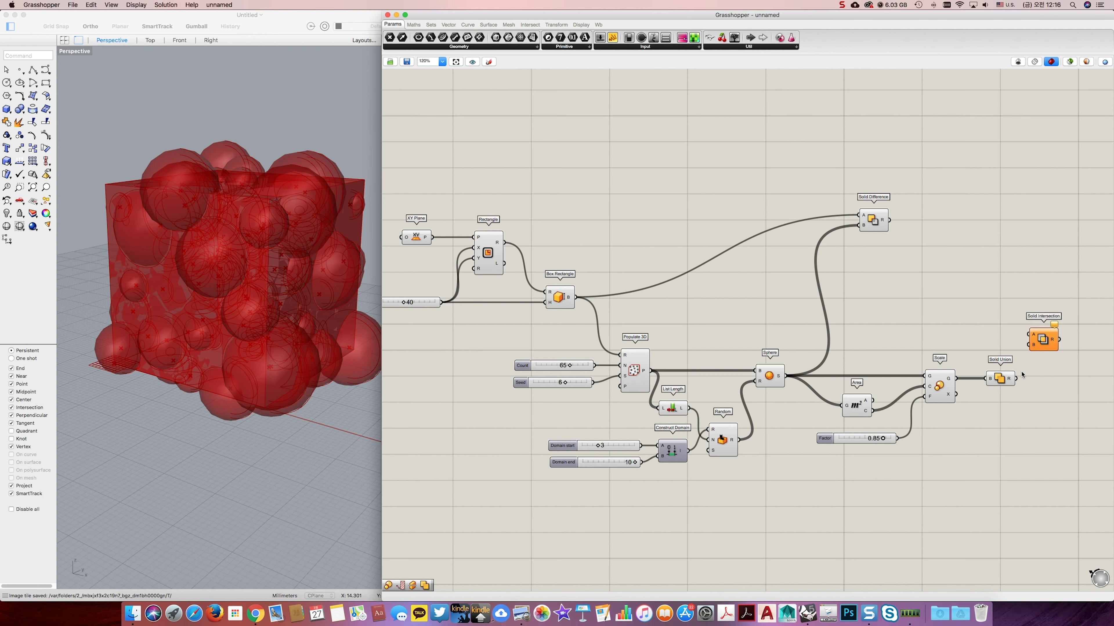
pyautogui.moveTo(1016, 378); pyautogui.dragTo(575, 297)
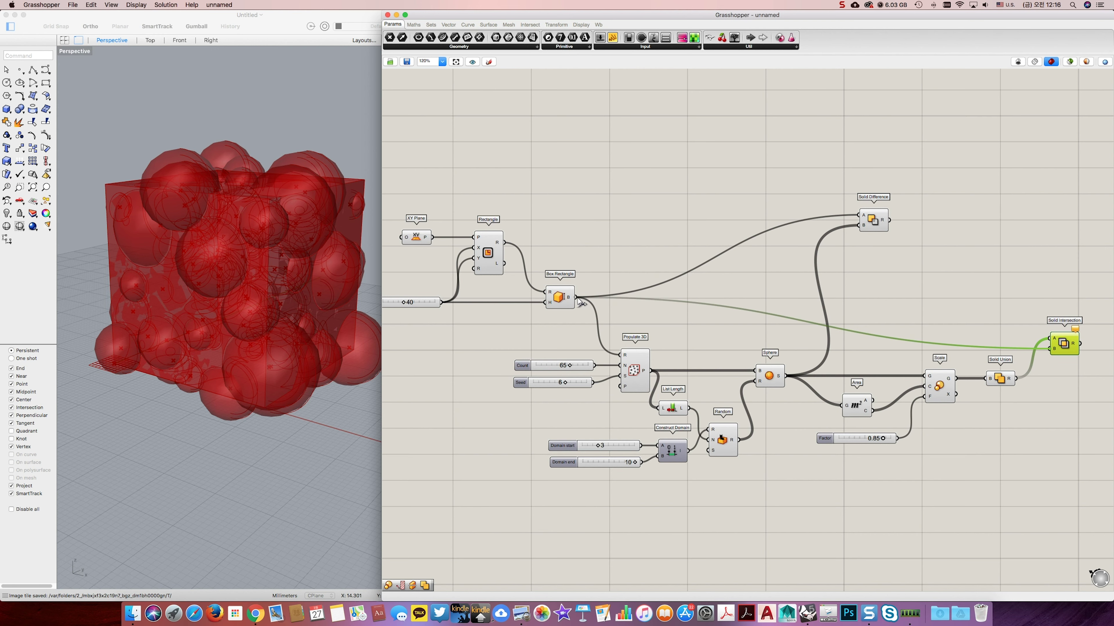
# Hide the preview of every component before Solid Difference and Solid Intersection, and check those two results in the model.
pyautogui.click(994, 480)
pyautogui.moveTo(1008, 508); pyautogui.dragTo(401, 212)
pyautogui.click(165, 5)
pyautogui.click(184, 100)
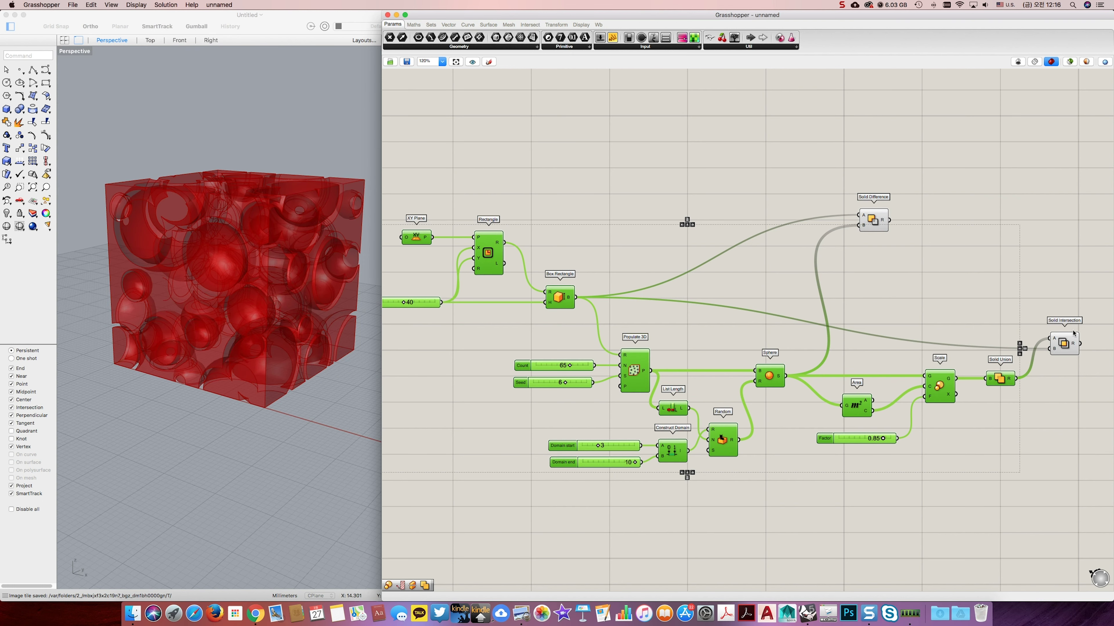
pyautogui.click(1068, 342)
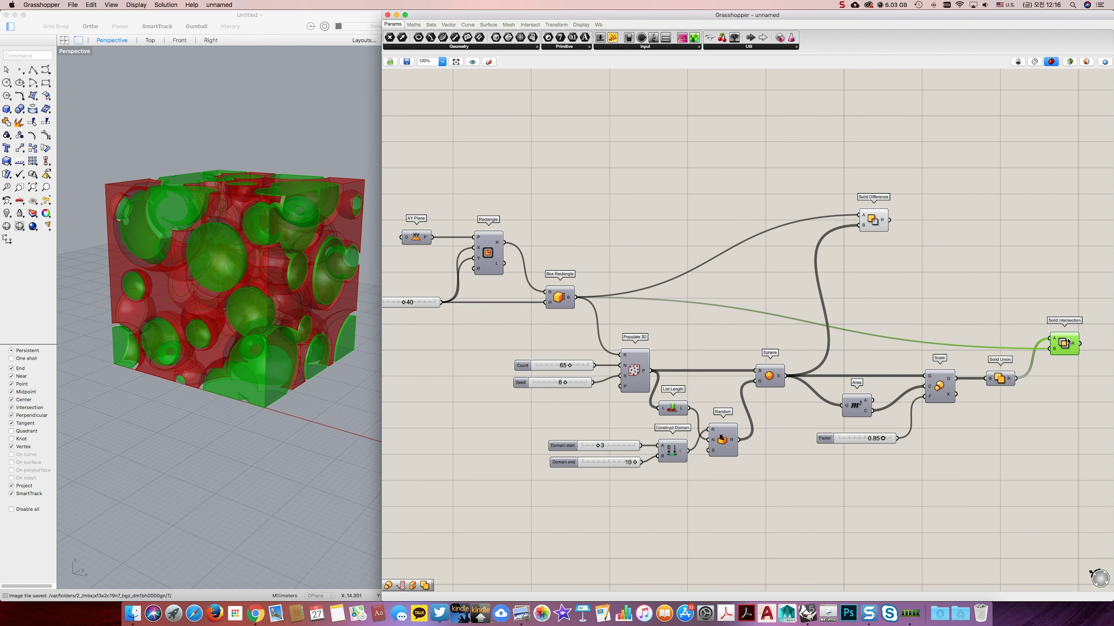
pyautogui.click(874, 222)
pyautogui.click(940, 254)
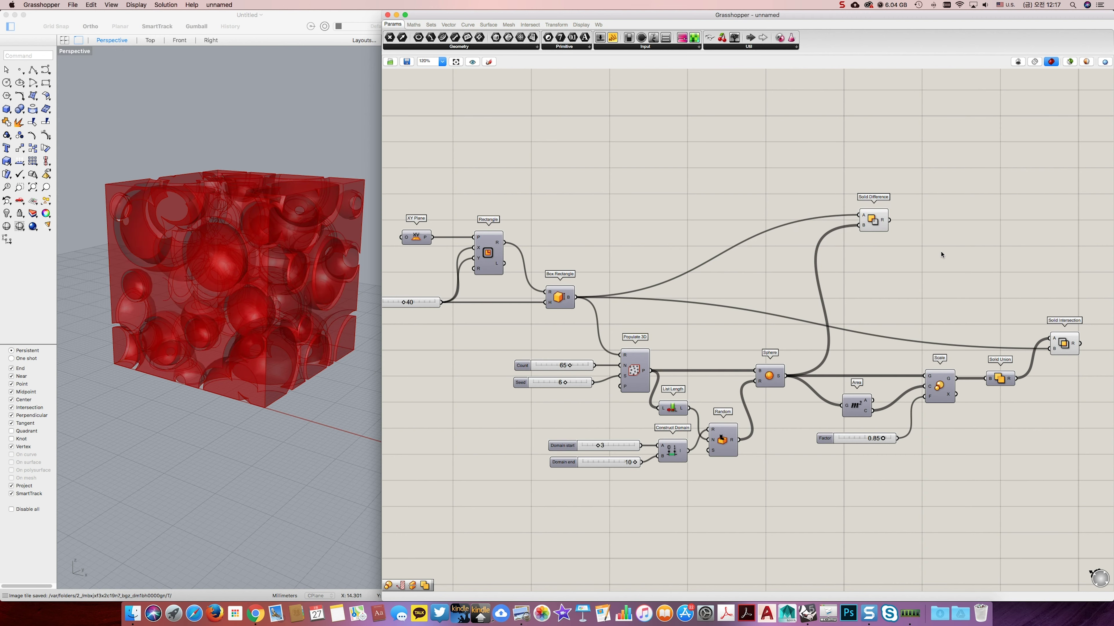
# Add a Line SDL component in the free space near the Solid Difference component.
pyautogui.moveTo(926, 247); pyautogui.dragTo(871, 249, button='right')
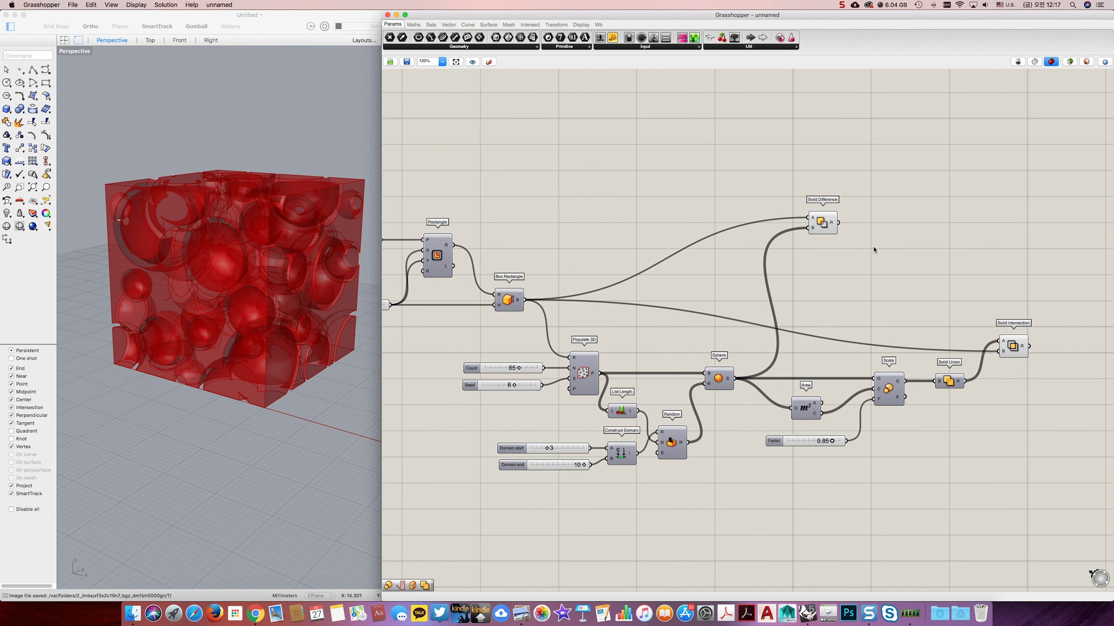
pyautogui.scroll(-1, 866, 250)
pyautogui.hscroll(5, 866, 252)
pyautogui.scroll(1, 813, 251)
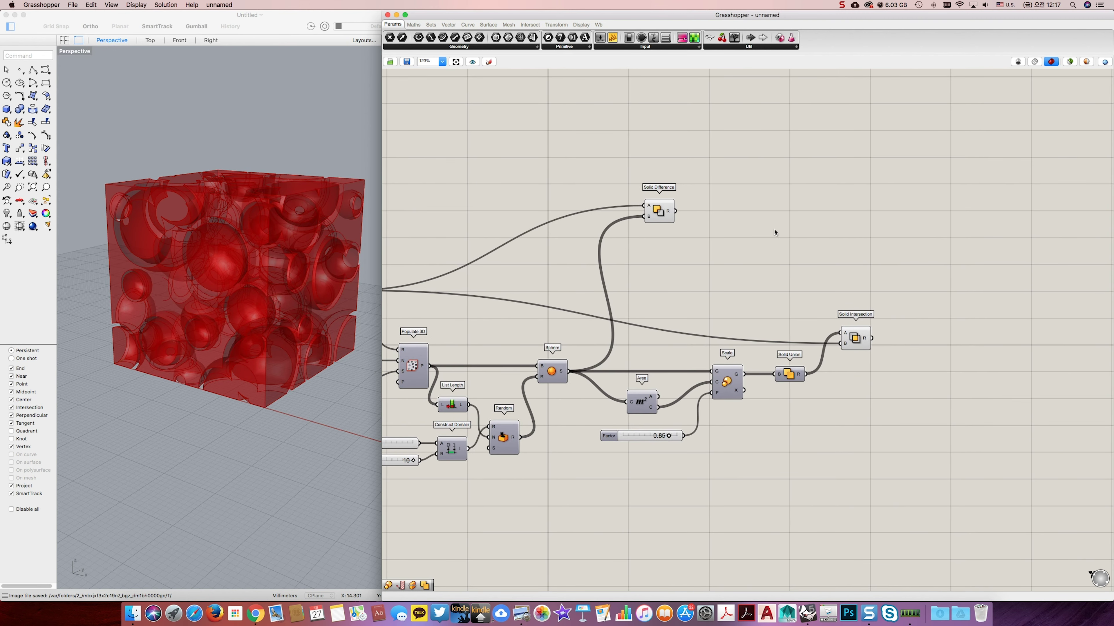
pyautogui.hscroll(3, 787, 223)
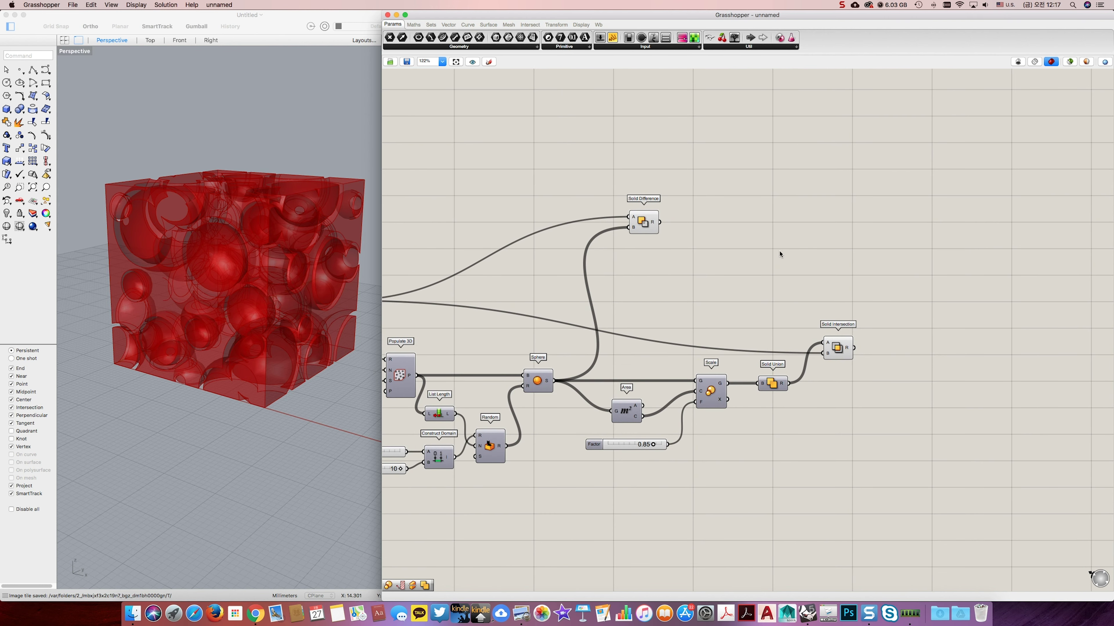
pyautogui.doubleClick(731, 261)
pyautogui.write('line')
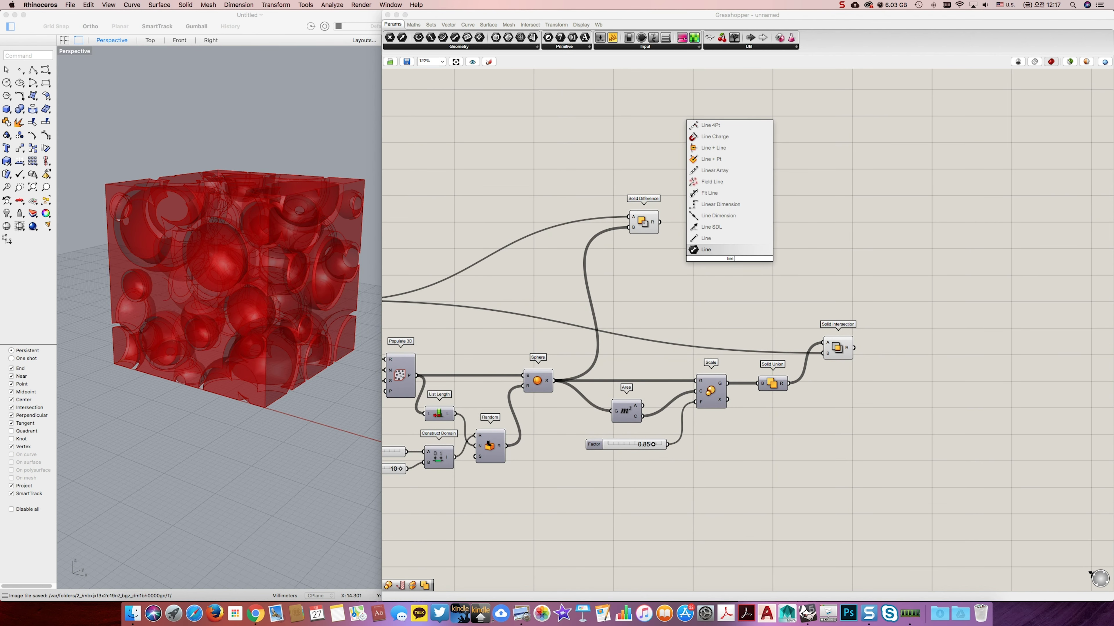
pyautogui.press('Up')
pyautogui.press('Up')
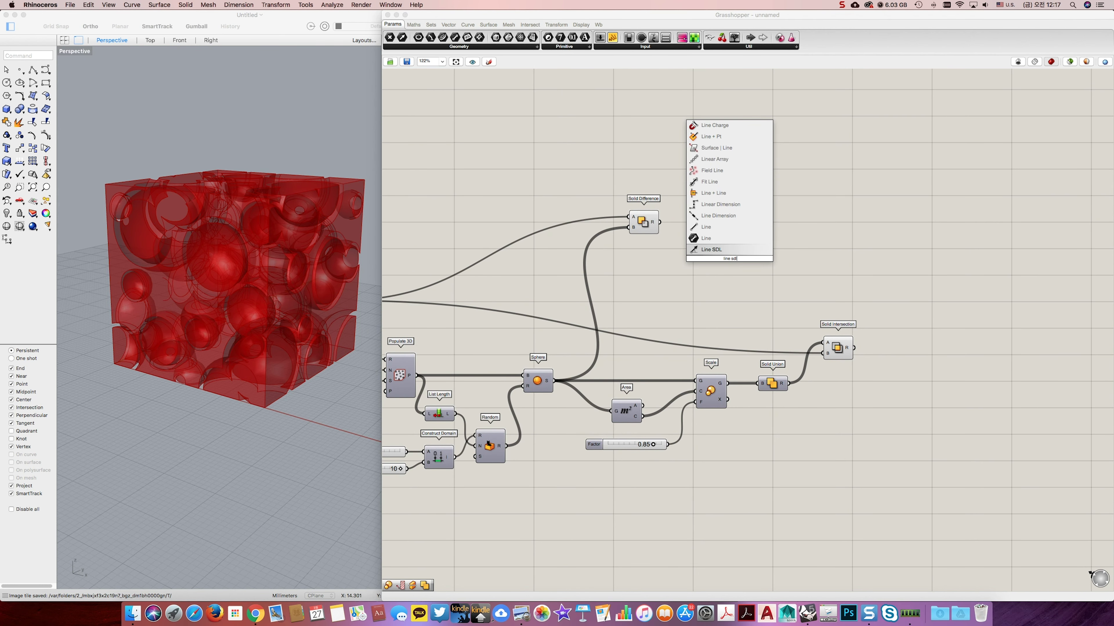
pyautogui.press('Return')
# Add a Construct Point component and connect its point to the start input of Line SDL.
pyautogui.doubleClick(666, 265)
pyautogui.write('construct')
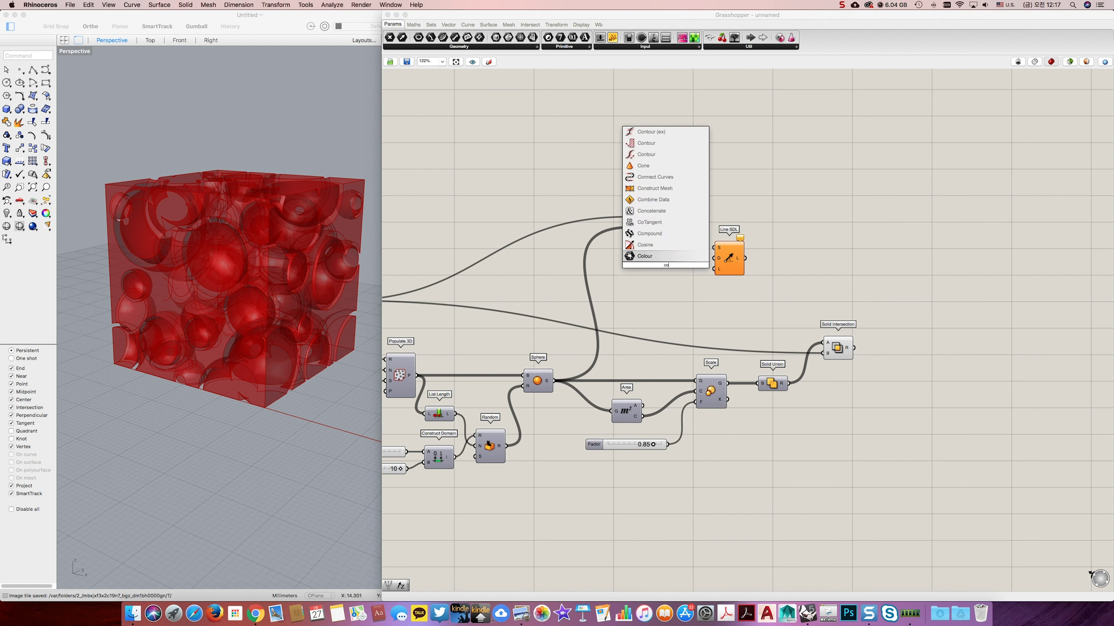
pyautogui.press('Up')
pyautogui.press('Up')
pyautogui.press('Up')
pyautogui.press('Up')
pyautogui.press('Up')
pyautogui.press('Return')
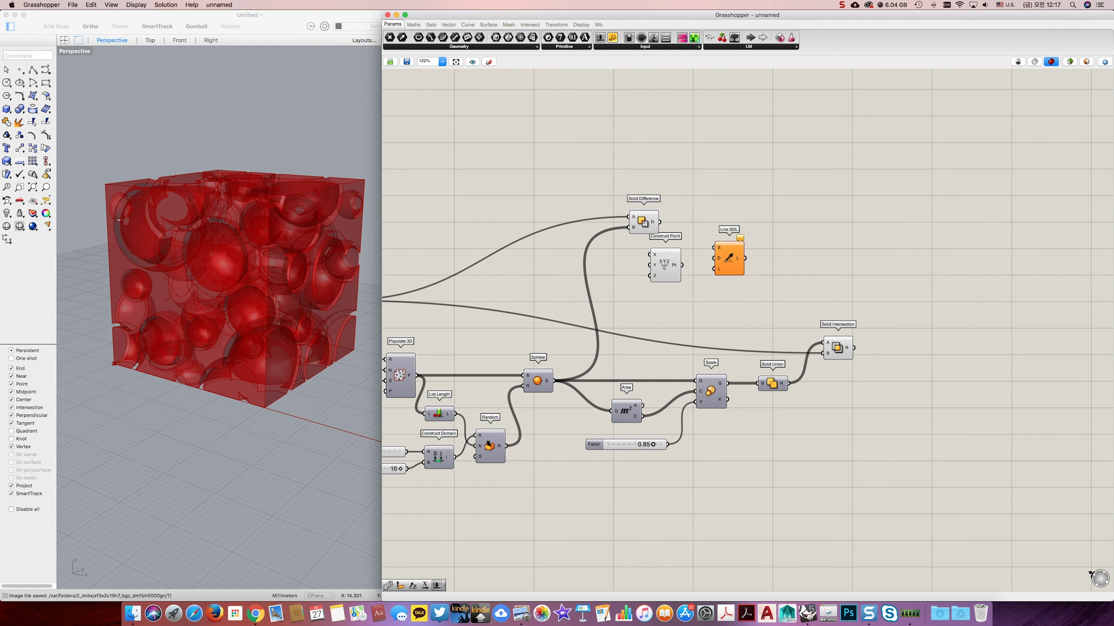
pyautogui.moveTo(682, 265); pyautogui.dragTo(730, 271)
# Move Solid Difference clear of the new components and align Construct Point with Line SDL.
pyautogui.moveTo(642, 222); pyautogui.dragTo(659, 185)
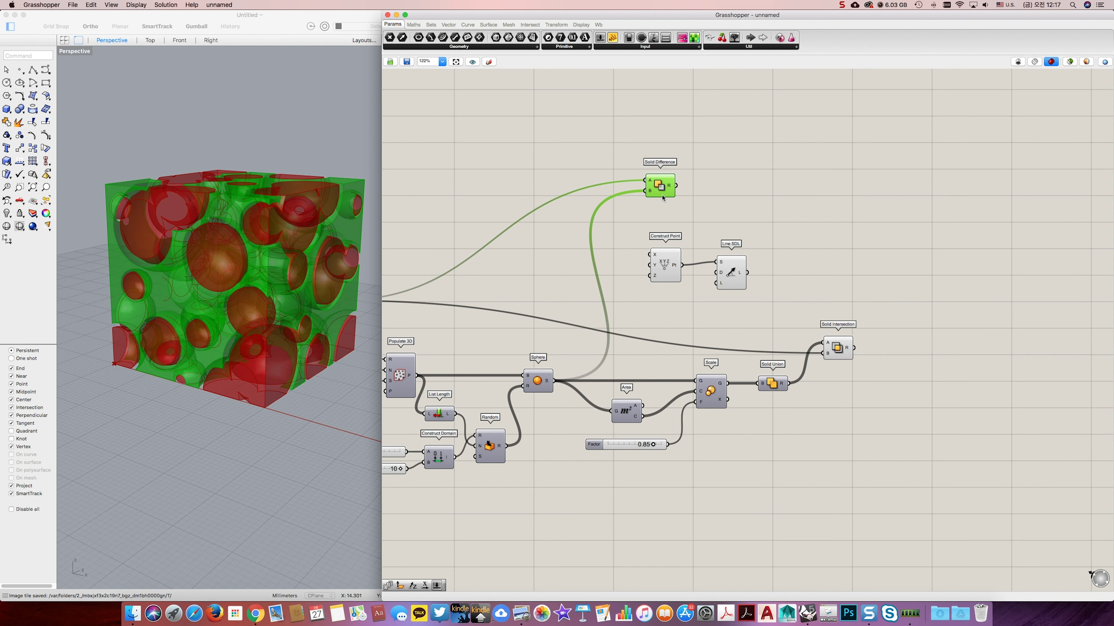
pyautogui.click(668, 261)
pyautogui.moveTo(669, 260); pyautogui.dragTo(670, 257)
pyautogui.click(658, 302)
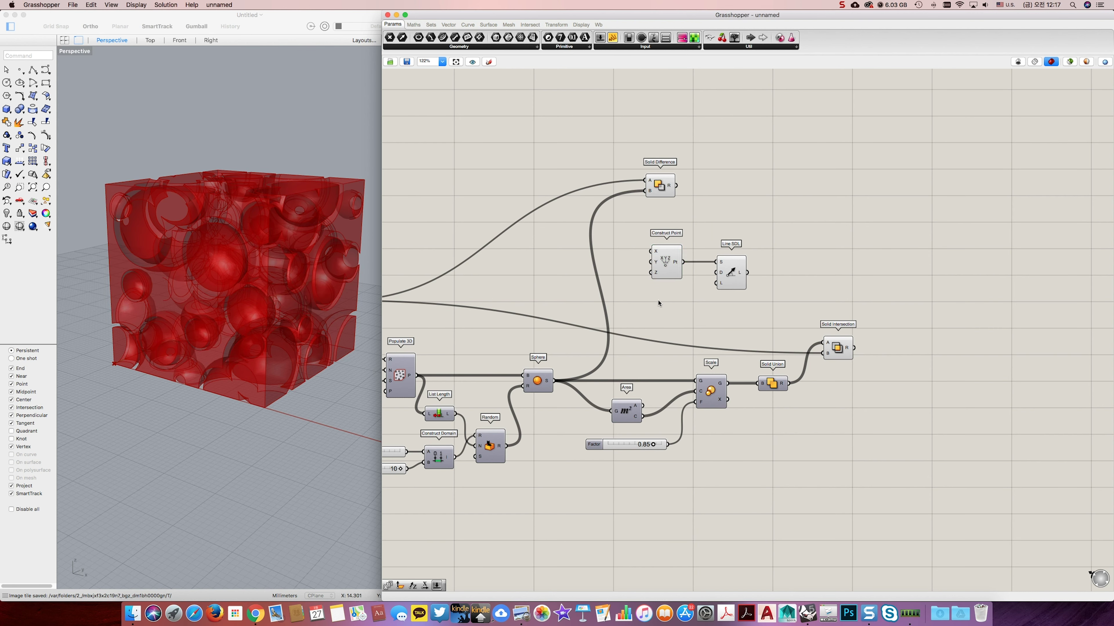
# Add a Unit Z vector as the Line SDL direction and arrange it beneath Construct Point.
pyautogui.doubleClick(658, 304)
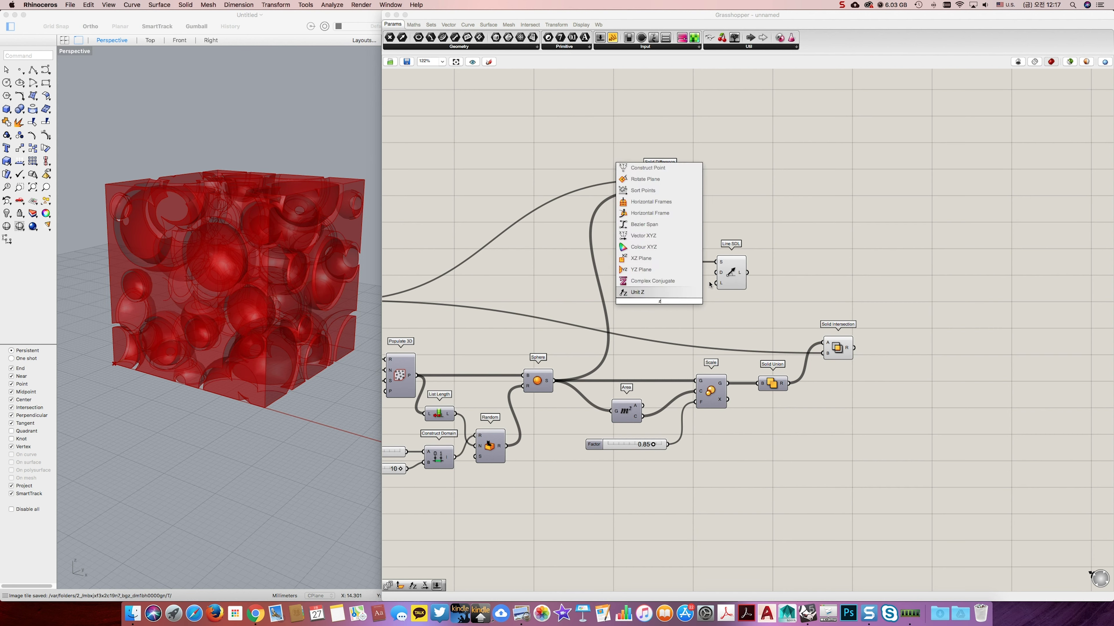
pyautogui.press('Return')
pyautogui.moveTo(717, 273); pyautogui.dragTo(676, 303)
pyautogui.moveTo(665, 262); pyautogui.dragTo(662, 247)
pyautogui.moveTo(664, 304); pyautogui.dragTo(665, 290)
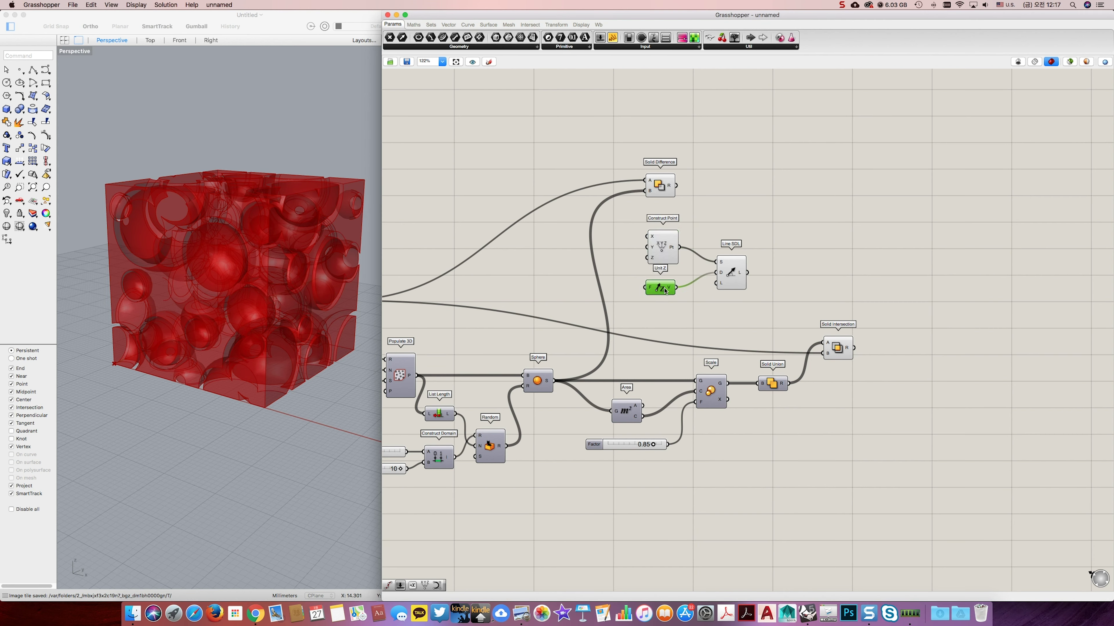
# Connect the box's 40 size slider to the Line SDL length and spread out the neighbouring components.
pyautogui.moveTo(665, 290); pyautogui.dragTo(803, 290, button='right')
pyautogui.moveTo(726, 306); pyautogui.dragTo(782, 304, button='right')
pyautogui.scroll(-1, 477, 311)
pyautogui.click(397, 291)
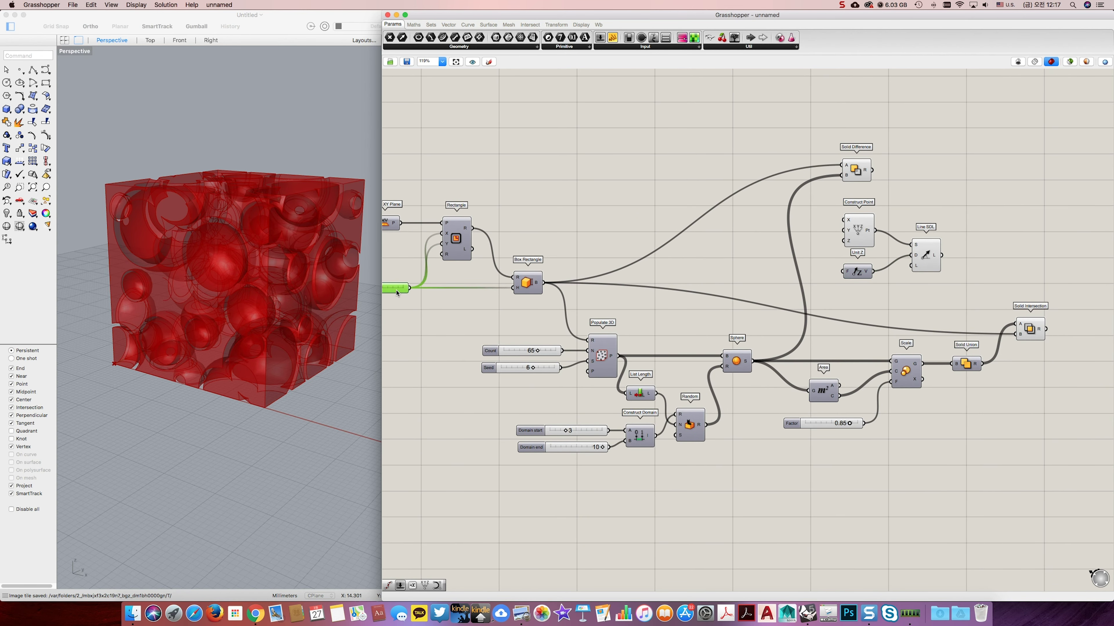
pyautogui.moveTo(396, 293); pyautogui.dragTo(406, 314)
pyautogui.moveTo(406, 313); pyautogui.dragTo(461, 307, button='right')
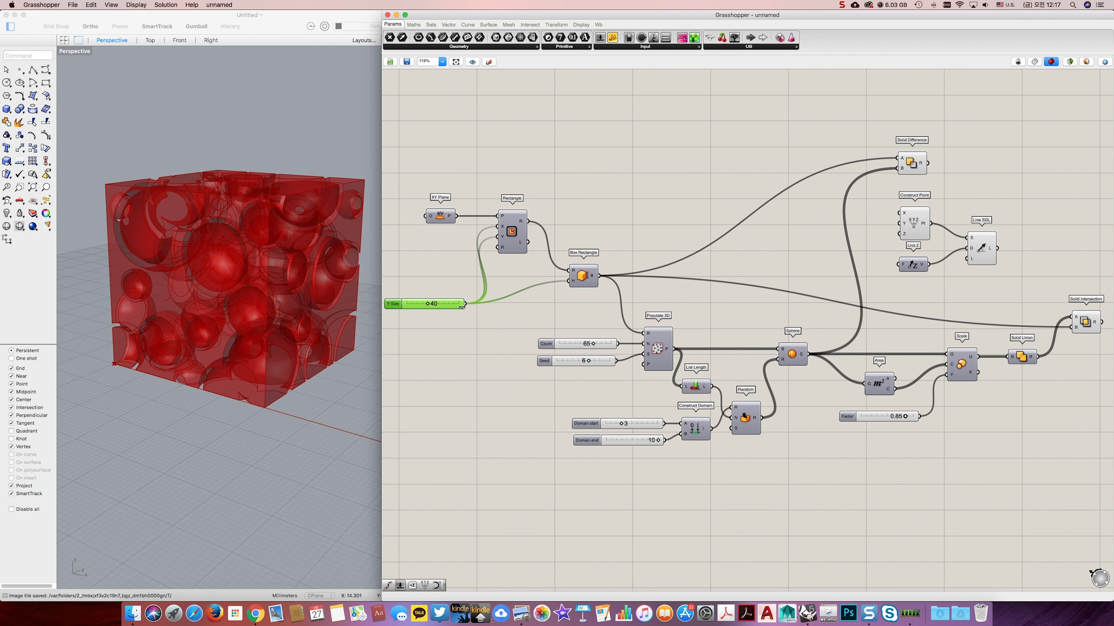
pyautogui.moveTo(465, 303); pyautogui.dragTo(908, 153)
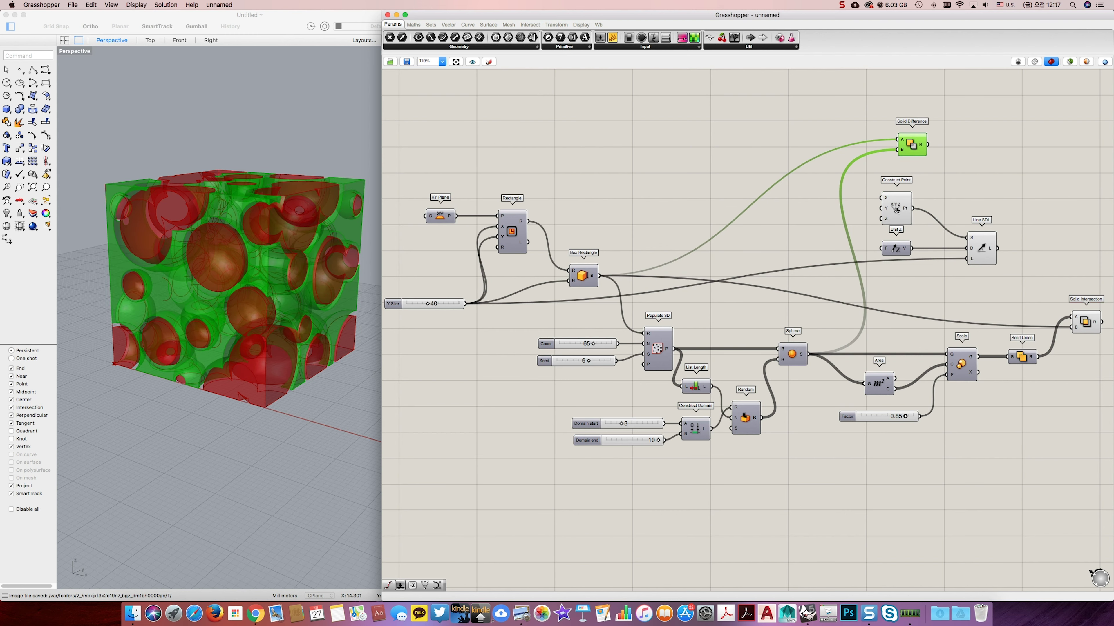
pyautogui.moveTo(897, 211); pyautogui.dragTo(894, 208)
# Preview only the Line SDL geometry to check the line, and restore the full preview.
pyautogui.click(979, 247)
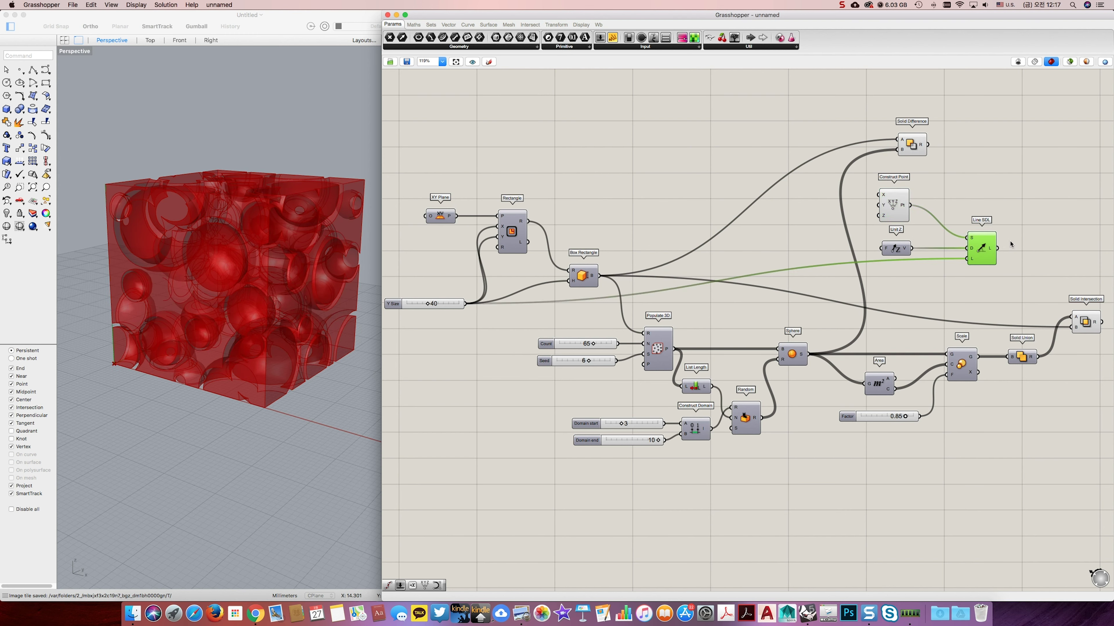
pyautogui.click(1070, 62)
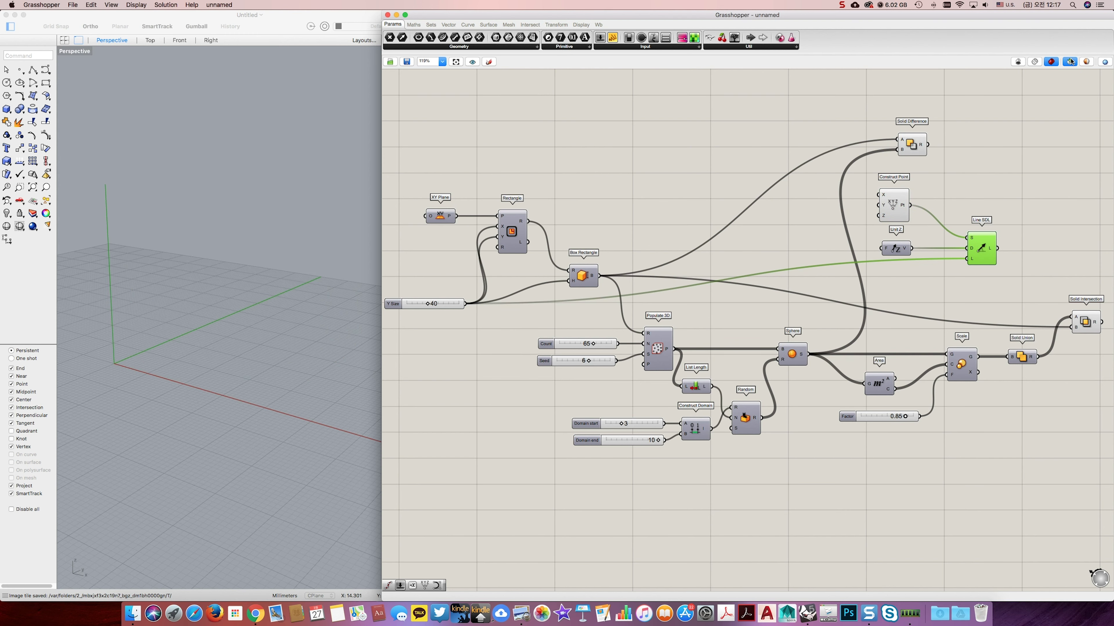
pyautogui.click(1070, 62)
# Add a Divide Curve component and connect the Line SDL output to its curve input.
pyautogui.hscroll(6, 866, 164)
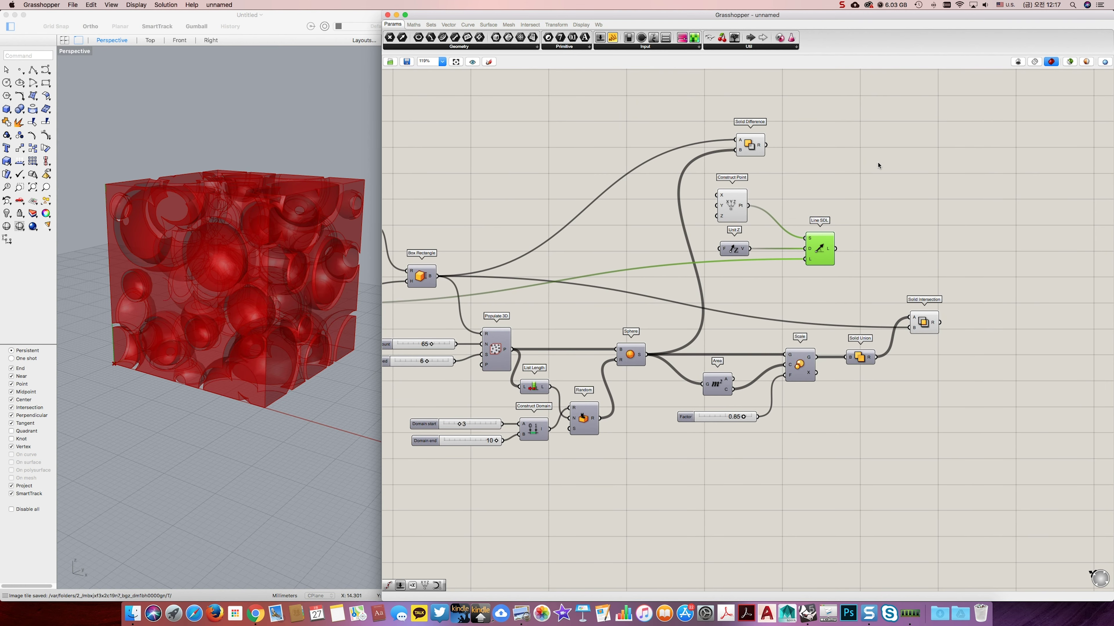
pyautogui.doubleClick(878, 165)
pyautogui.write('divide c')
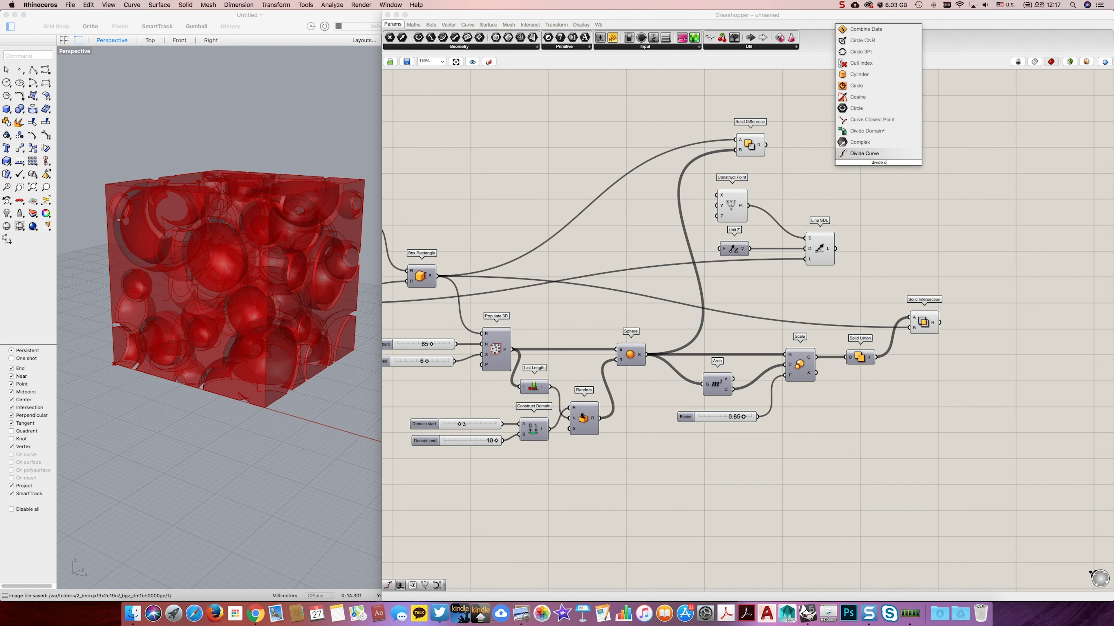
pyautogui.press('Return')
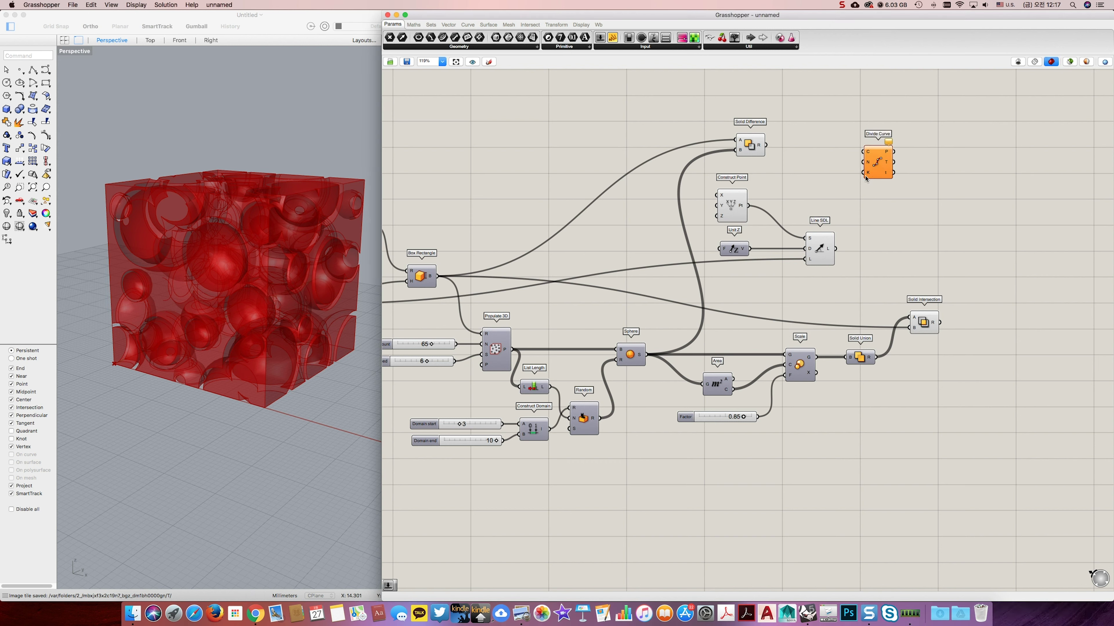
pyautogui.moveTo(836, 249); pyautogui.dragTo(873, 138)
# Add a slider set to 8 as the Divide Curve count.
pyautogui.doubleClick(833, 137)
pyautogui.write('8')
pyautogui.press('Return')
pyautogui.moveTo(801, 138); pyautogui.dragTo(784, 129)
# Add a Rectangle component between Divide Curve and Solid Intersection, and nudge Solid Intersection away from it.
pyautogui.moveTo(910, 210); pyautogui.dragTo(875, 199, button='right')
pyautogui.doubleClick(898, 242)
pyautogui.write('re')
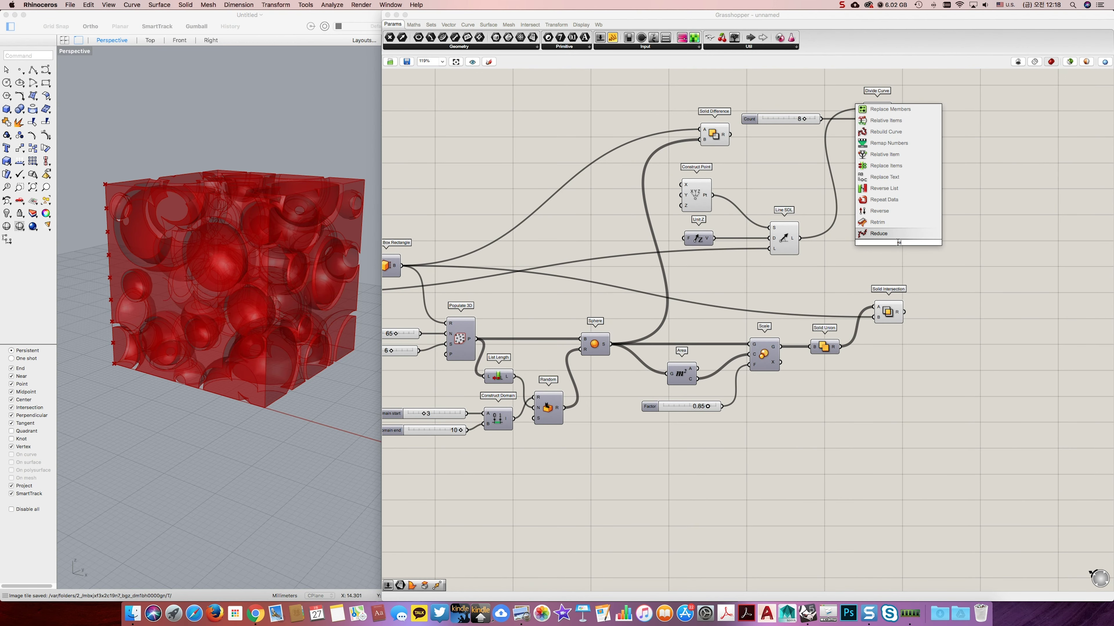
pyautogui.write('c')
pyautogui.click(897, 225)
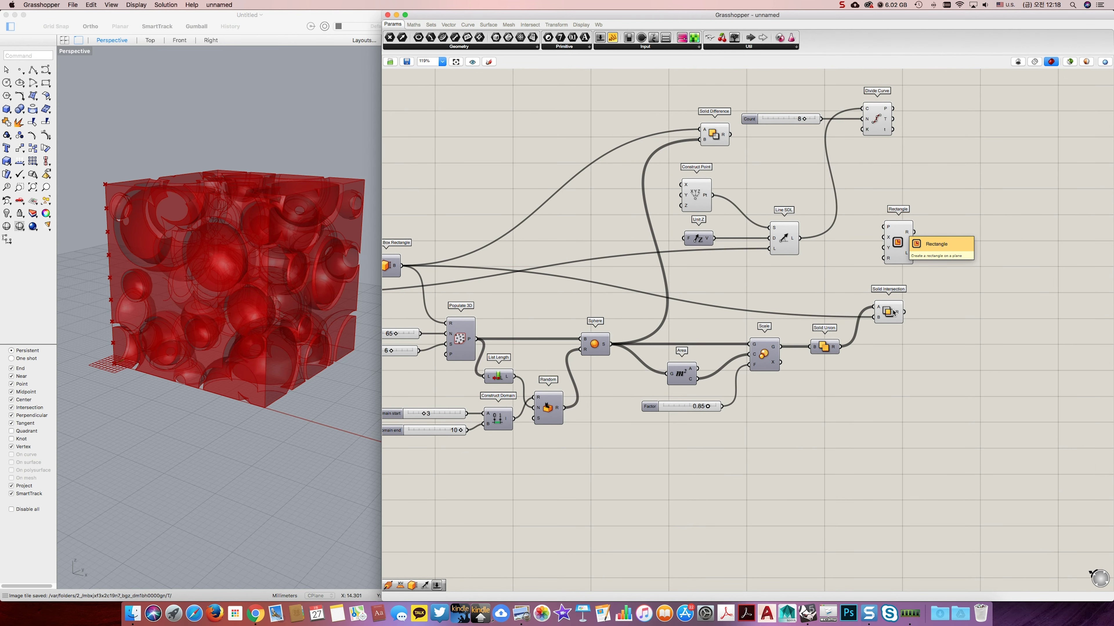
pyautogui.click(889, 318)
pyautogui.moveTo(889, 318); pyautogui.dragTo(890, 322)
# Connect the box's 40 size slider to the X and Y size inputs of the new Rectangle.
pyautogui.scroll(-1, 825, 283)
pyautogui.moveTo(814, 282); pyautogui.dragTo(906, 264, button='right')
pyautogui.scroll(-2, 907, 265)
pyautogui.rightClick(472, 277)
pyautogui.click(489, 283)
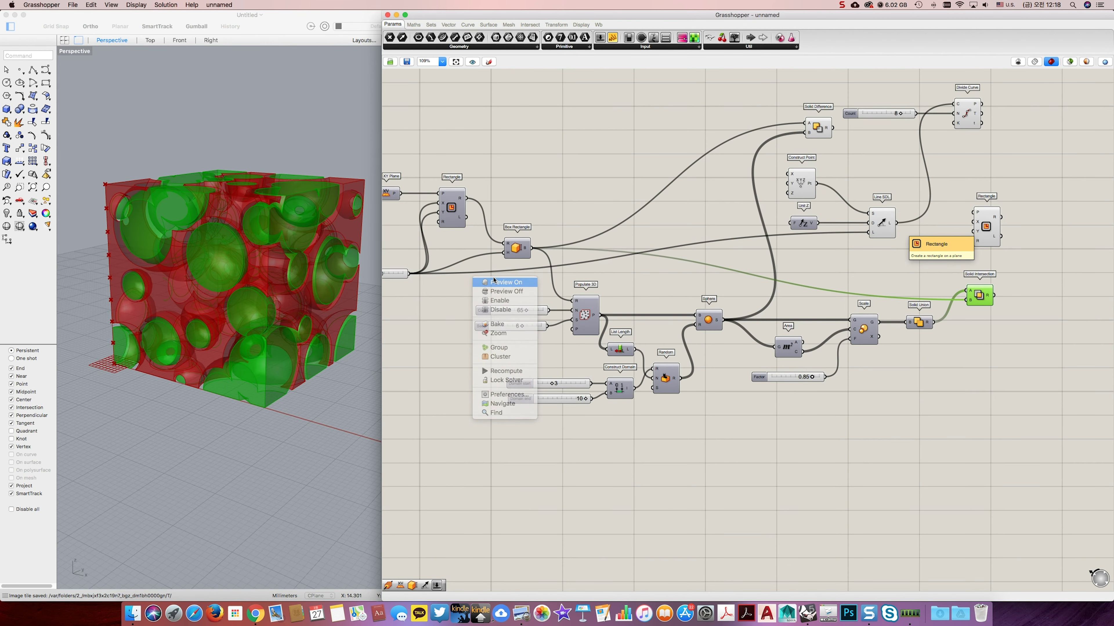
pyautogui.rightClick(487, 281)
pyautogui.click(487, 281)
pyautogui.click(487, 284)
pyautogui.moveTo(487, 285); pyautogui.dragTo(559, 274, button='right')
pyautogui.moveTo(1022, 225); pyautogui.dragTo(463, 272)
pyautogui.moveTo(970, 250); pyautogui.dragTo(919, 230)
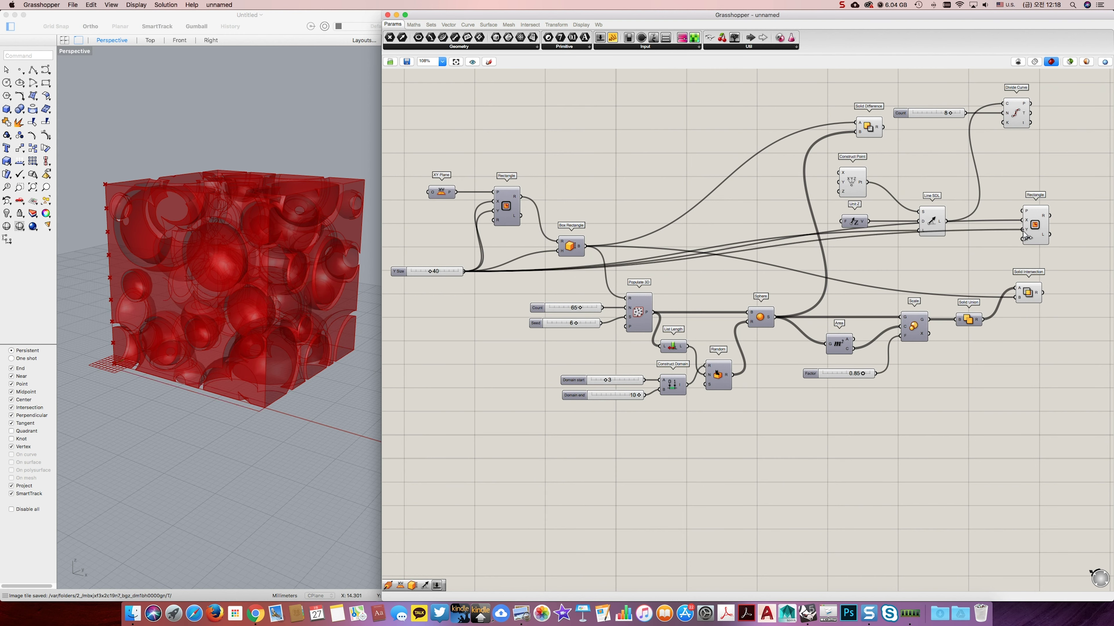
# Move Line SDL, Unit Z and Construct Point together upward, away from the new Rectangle's wires.
pyautogui.click(933, 225)
pyautogui.keyDown('shift'); pyautogui.click(852, 223); pyautogui.keyUp('shift')
pyautogui.keyDown('shift'); pyautogui.click(852, 180); pyautogui.keyUp('shift')
pyautogui.moveTo(938, 225); pyautogui.dragTo(930, 205)
pyautogui.click(950, 191)
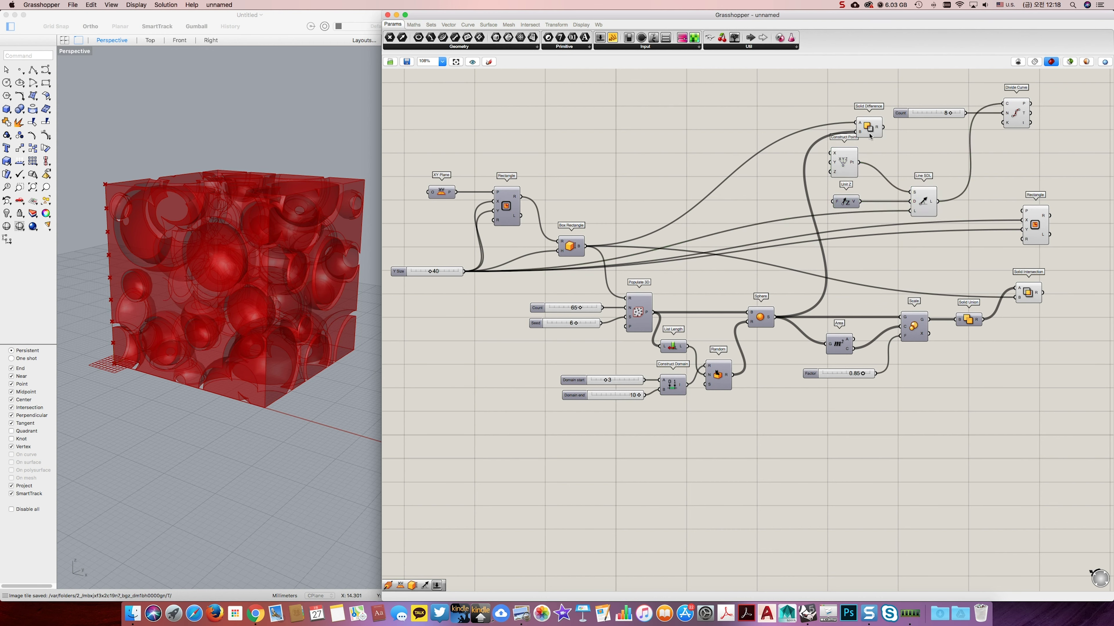
# Shift Solid Difference, and Divide Curve together with its count slider, higher on the canvas to free up space.
pyautogui.moveTo(865, 127); pyautogui.dragTo(858, 114)
pyautogui.click(1036, 132)
pyautogui.moveTo(1049, 133); pyautogui.dragTo(942, 100)
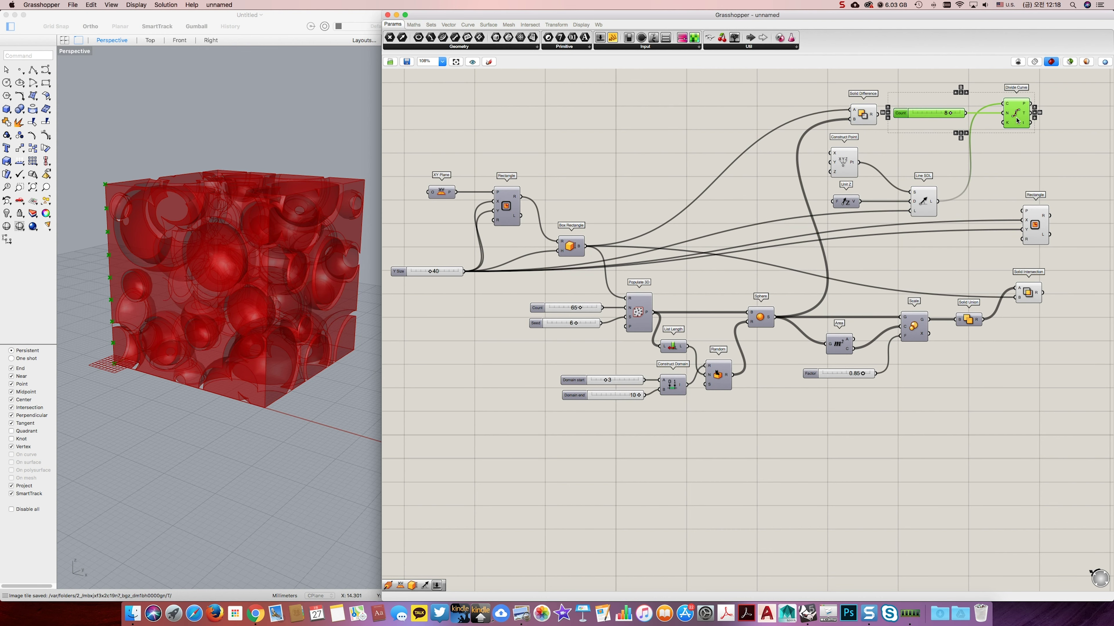
pyautogui.moveTo(1024, 105); pyautogui.dragTo(1029, 82)
pyautogui.click(1016, 136)
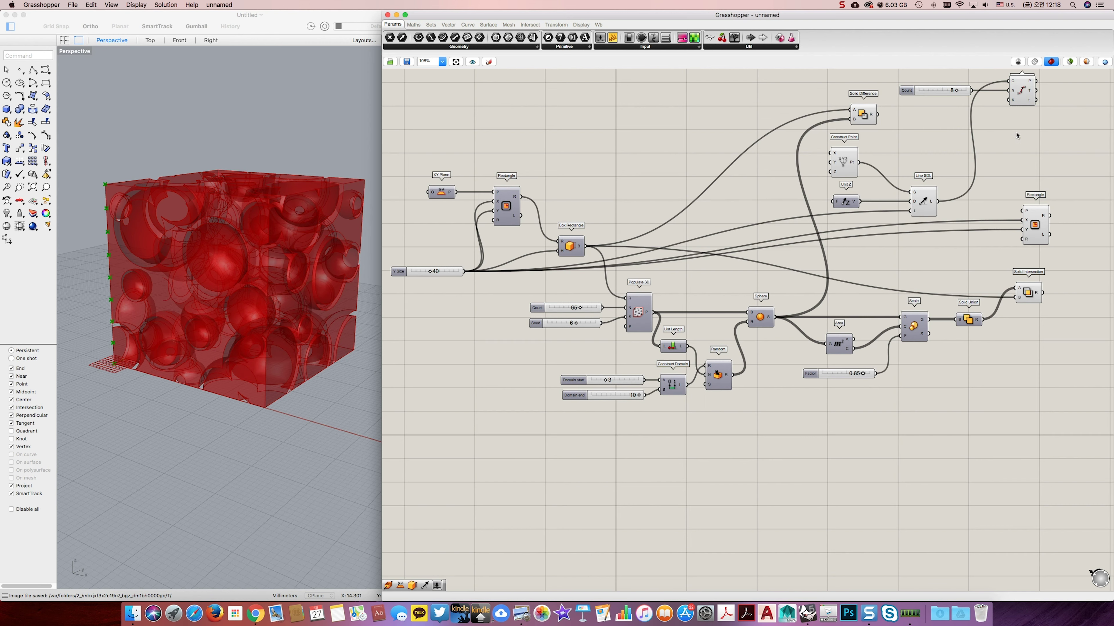
# Shift the new Rectangle component closer to Line SDL and connect Divide Curve's points output to its plane input.
pyautogui.moveTo(916, 216); pyautogui.dragTo(897, 230, button='right')
pyautogui.moveTo(1017, 242); pyautogui.dragTo(996, 260)
pyautogui.click(1036, 254)
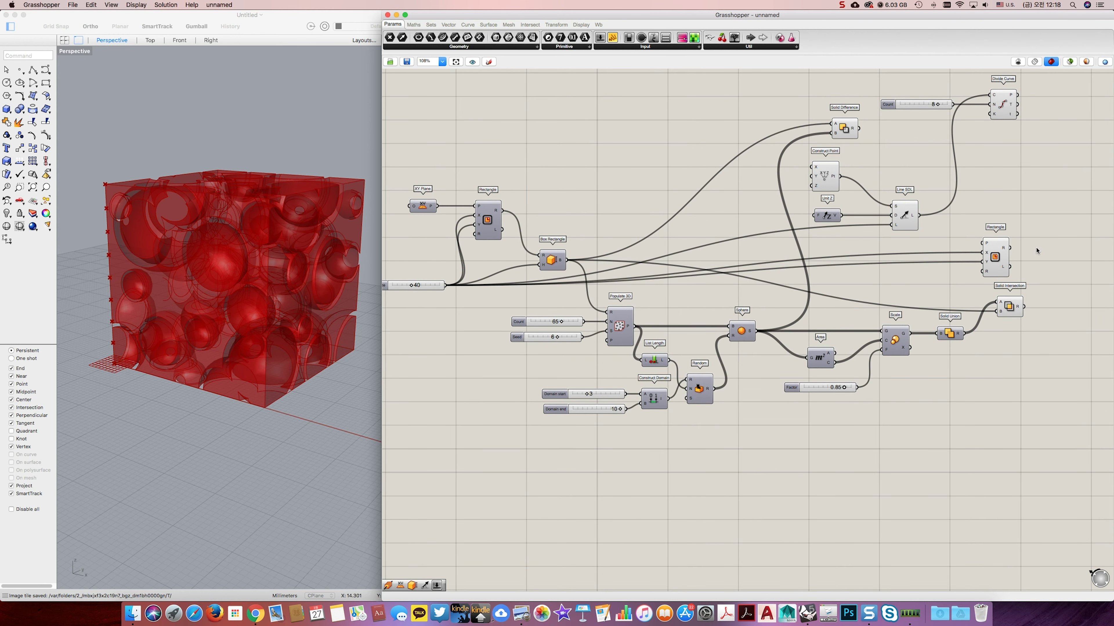
pyautogui.moveTo(1036, 251); pyautogui.dragTo(798, 274, button='right')
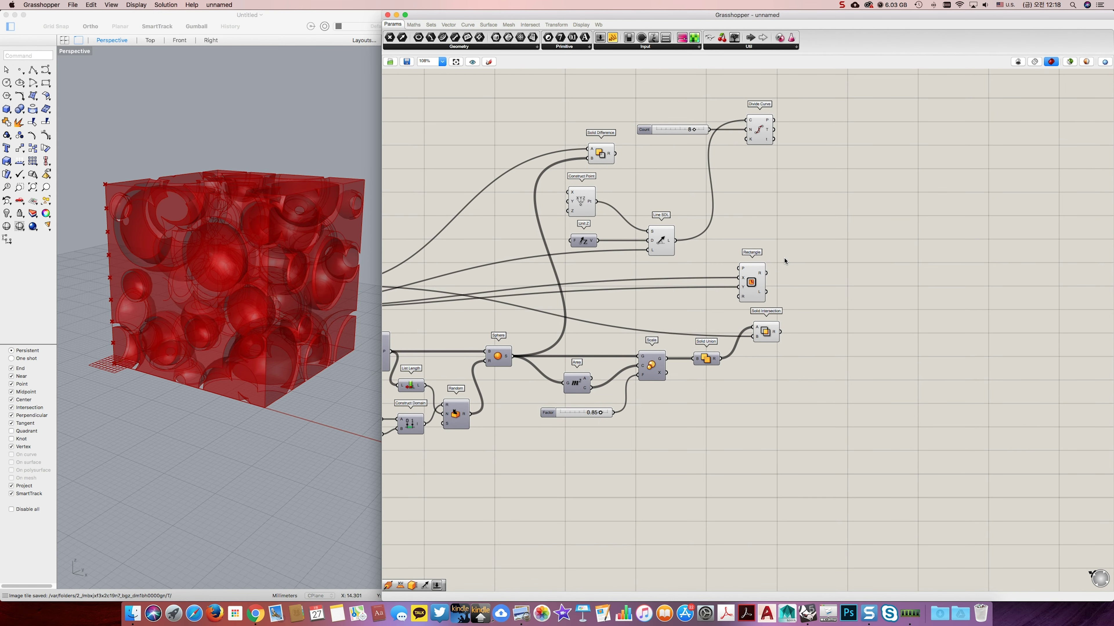
pyautogui.moveTo(772, 119); pyautogui.dragTo(765, 271)
pyautogui.moveTo(811, 253); pyautogui.dragTo(783, 252, button='right')
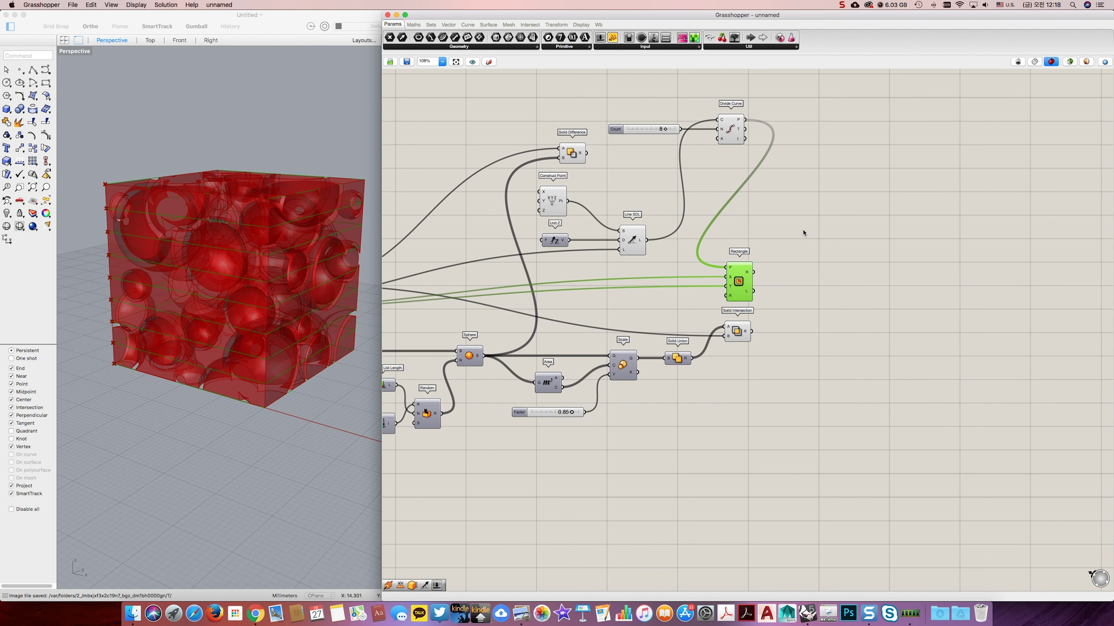
# Add a Surface parameter, feed it the Rectangle output of the divided-line rectangles, and place it above and beyond that component.
pyautogui.doubleClick(809, 219)
pyautogui.write('surface')
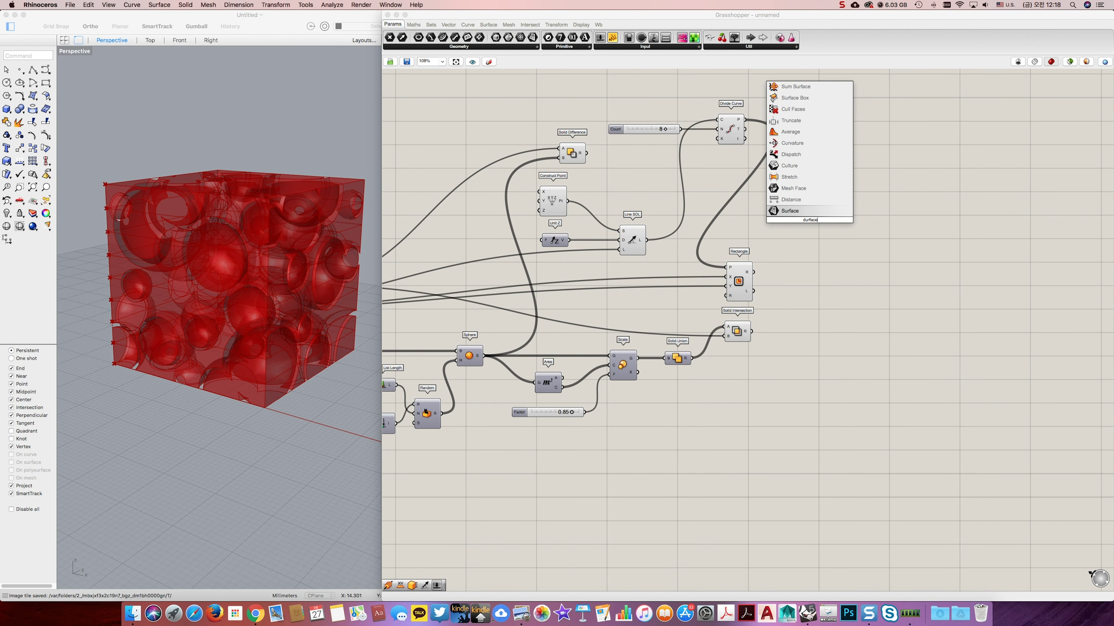
pyautogui.press('Return')
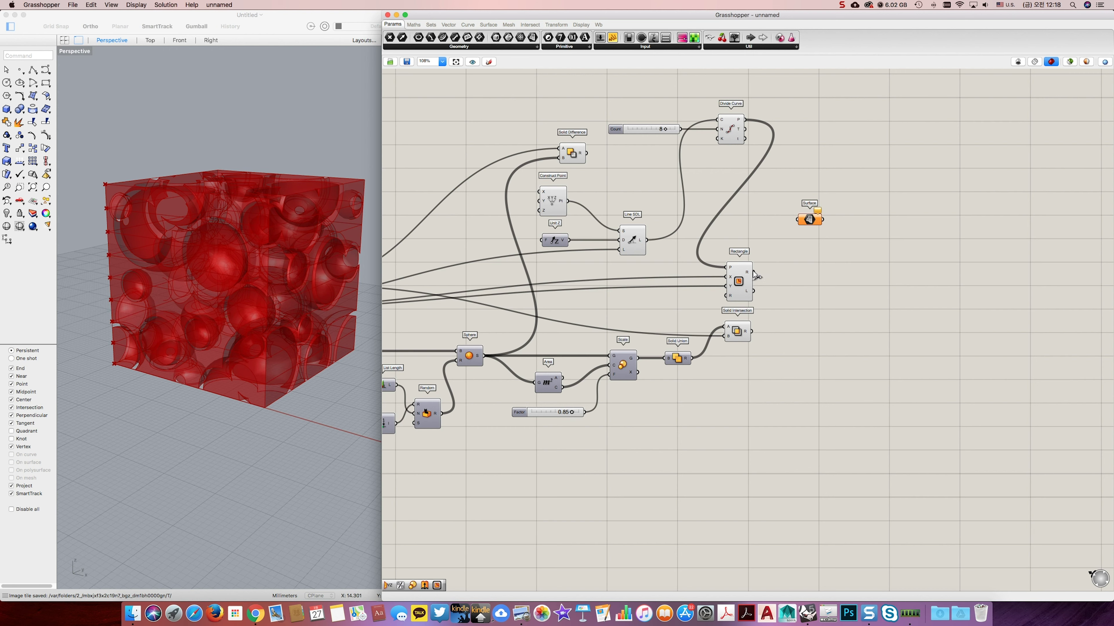
pyautogui.moveTo(754, 272); pyautogui.dragTo(809, 221)
pyautogui.rightClick(805, 222)
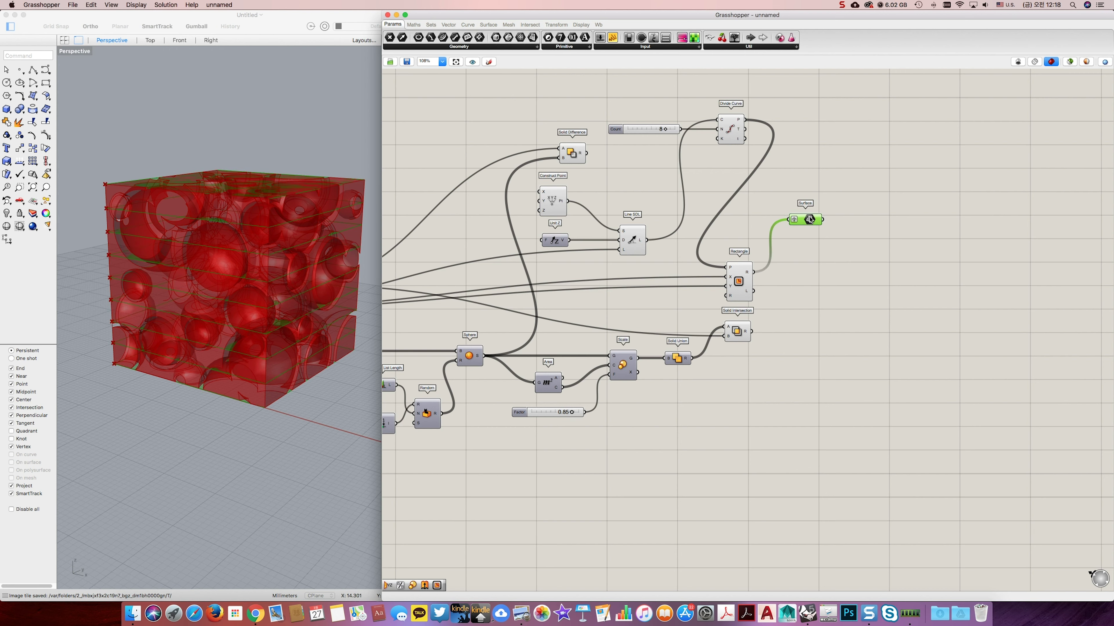
pyautogui.moveTo(814, 218); pyautogui.dragTo(823, 201)
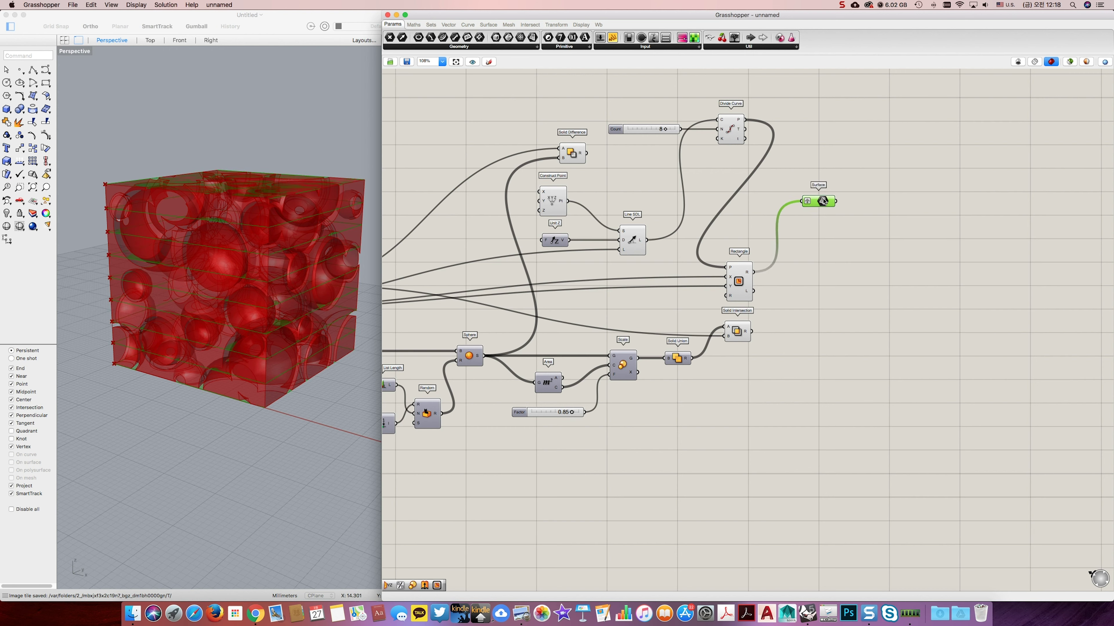
# Add a Brep | Brep intersection component with Surface connected to input A and the Solid Difference result to input B.
pyautogui.doubleClick(880, 239)
pyautogui.write('brep')
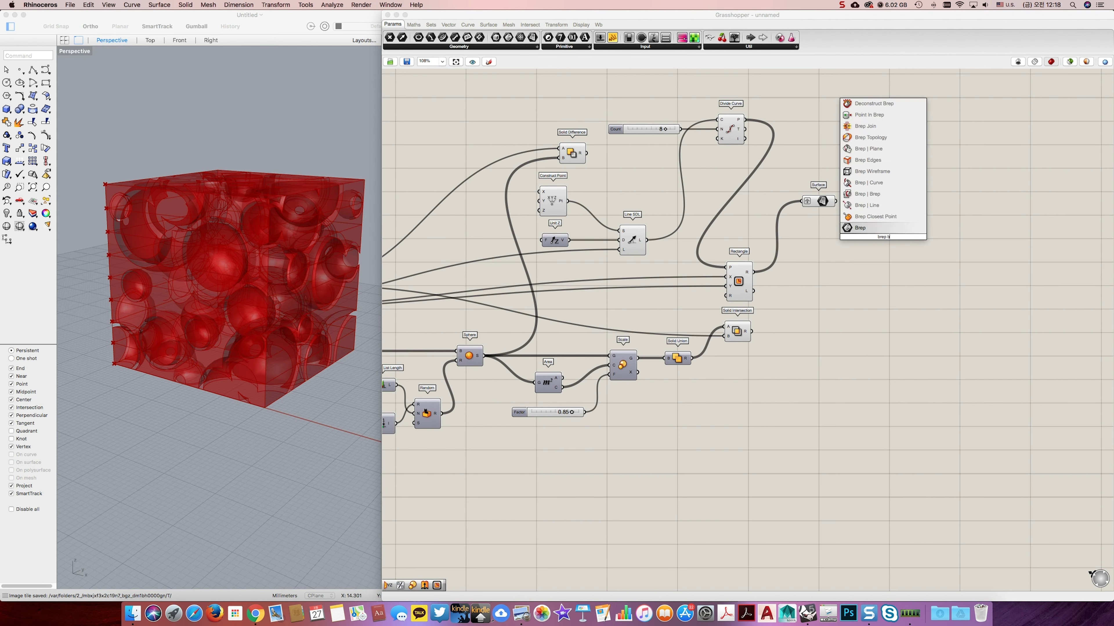
pyautogui.write(' br')
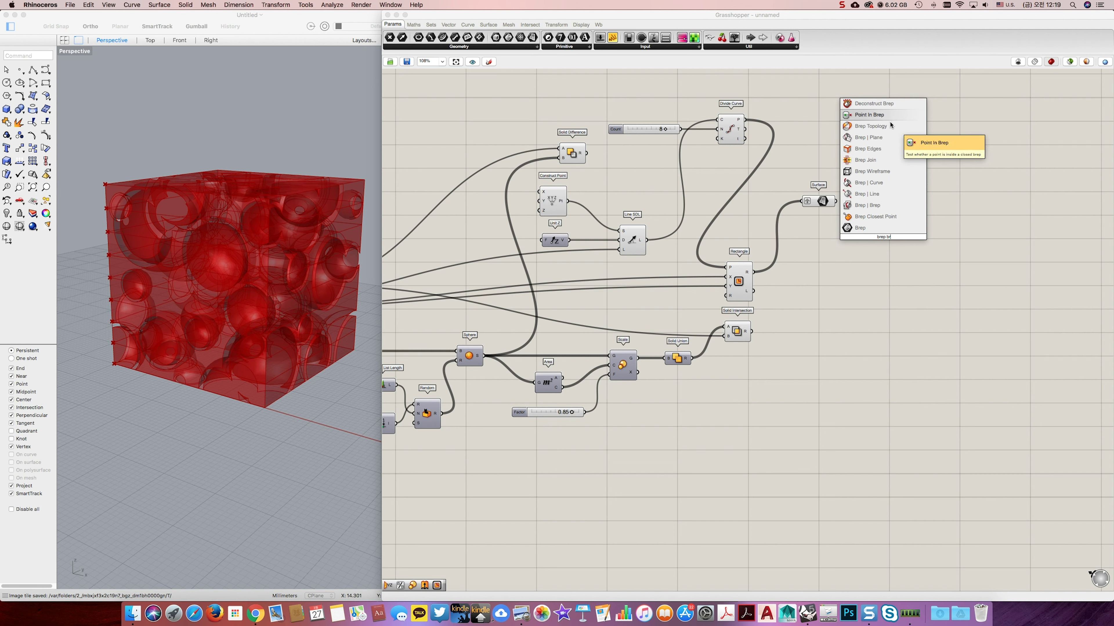
pyautogui.click(888, 206)
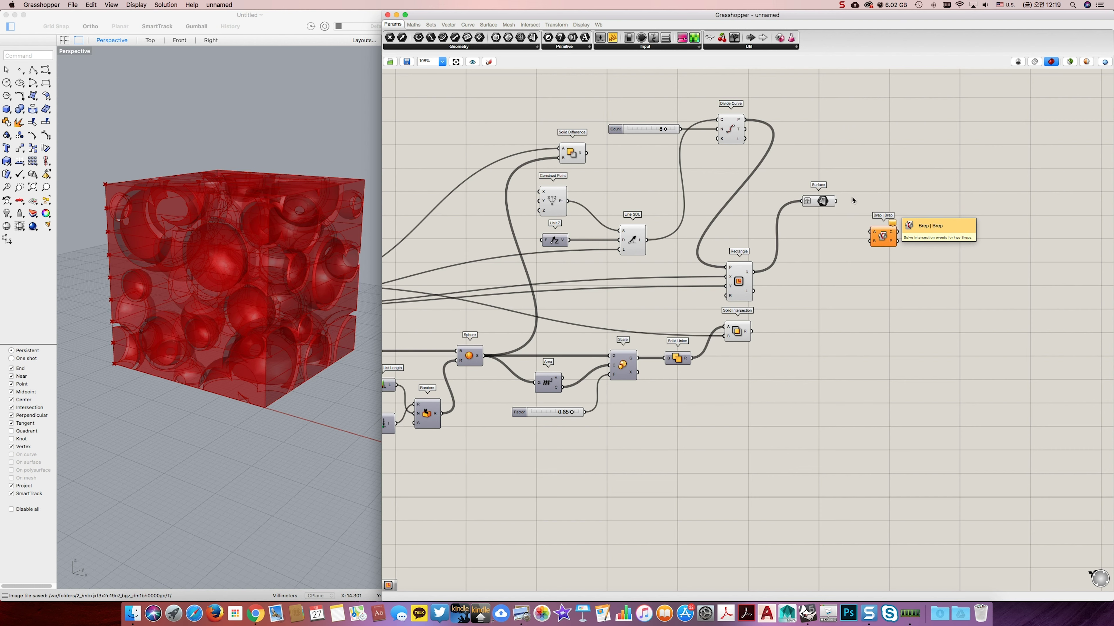
pyautogui.moveTo(837, 201); pyautogui.dragTo(870, 232)
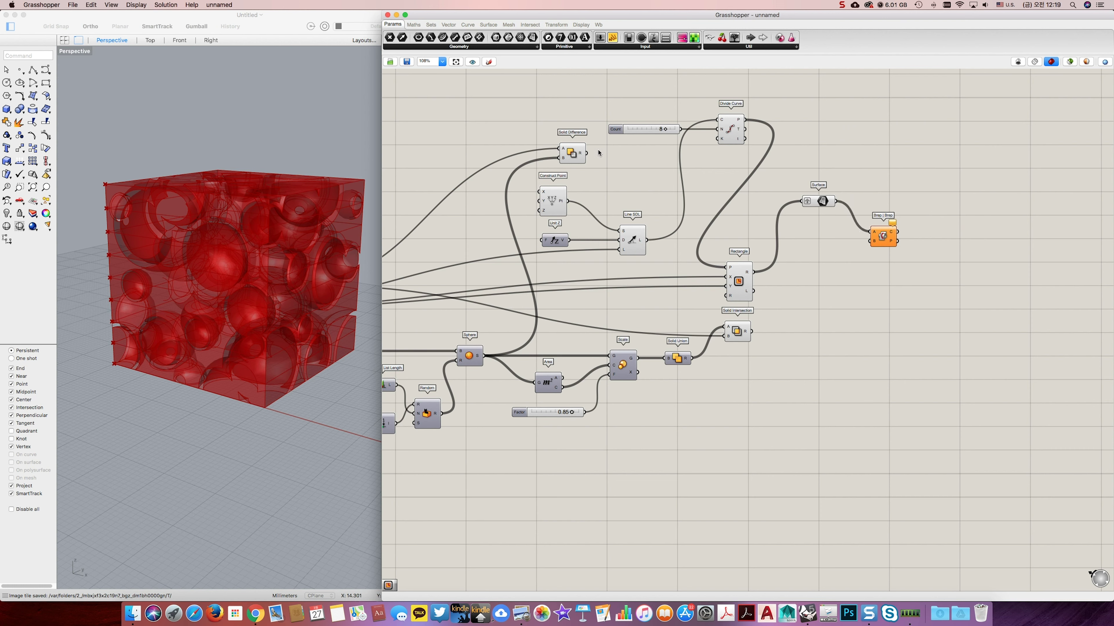
pyautogui.moveTo(587, 153); pyautogui.dragTo(883, 236)
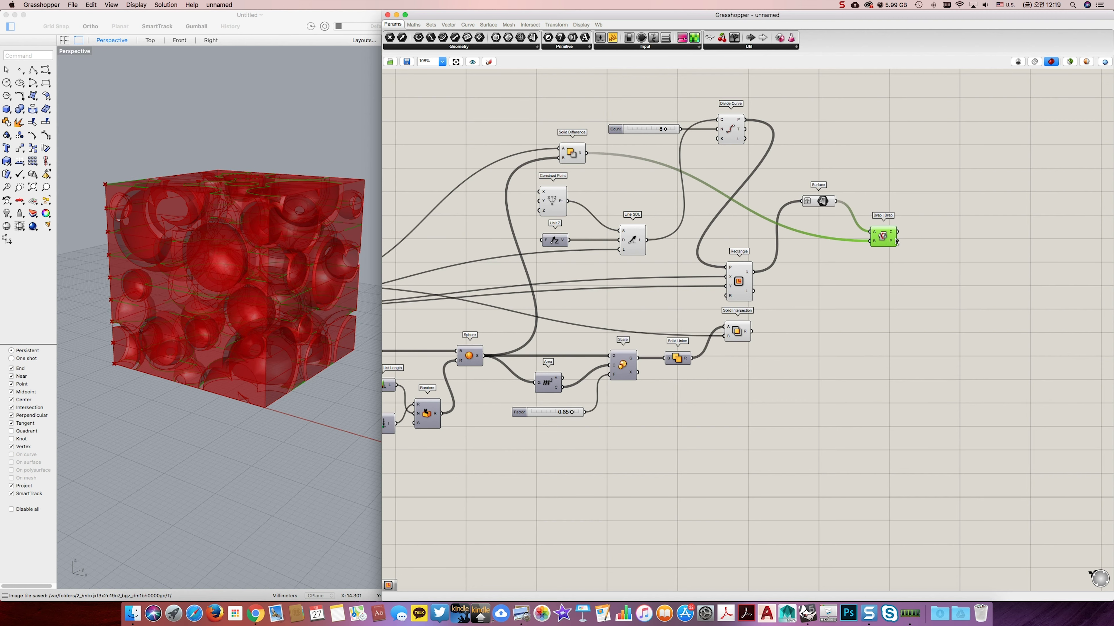
# Add a Boundary Surfaces component and connect the curves output of Brep | Brep to its edges input.
pyautogui.hscroll(5, 906, 244)
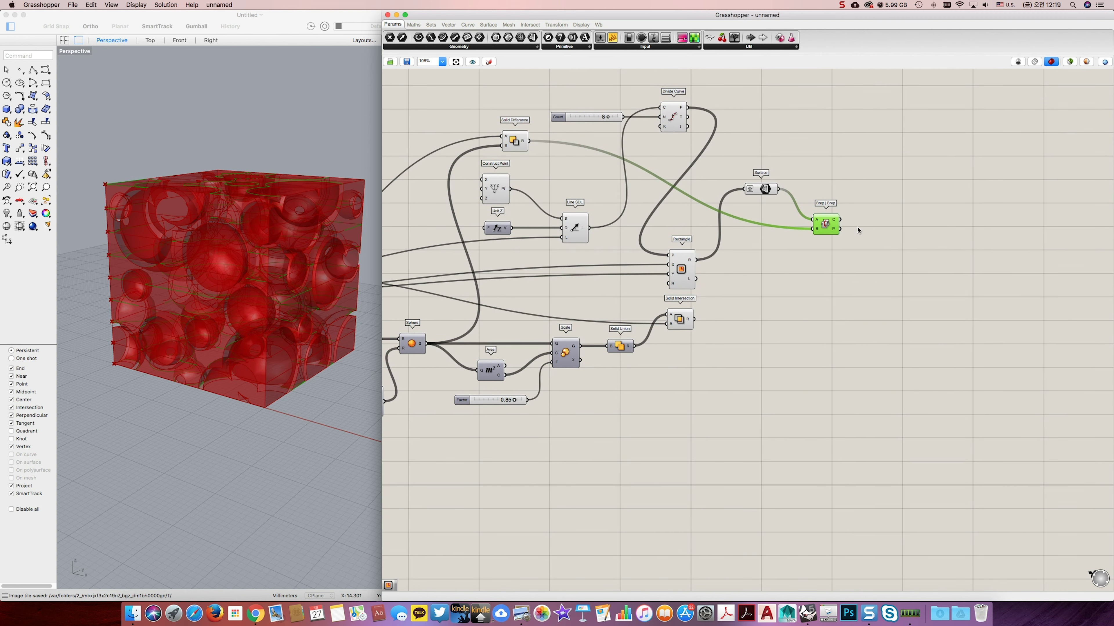
pyautogui.hscroll(5, 862, 229)
pyautogui.doubleClick(814, 230)
pyautogui.write('bound')
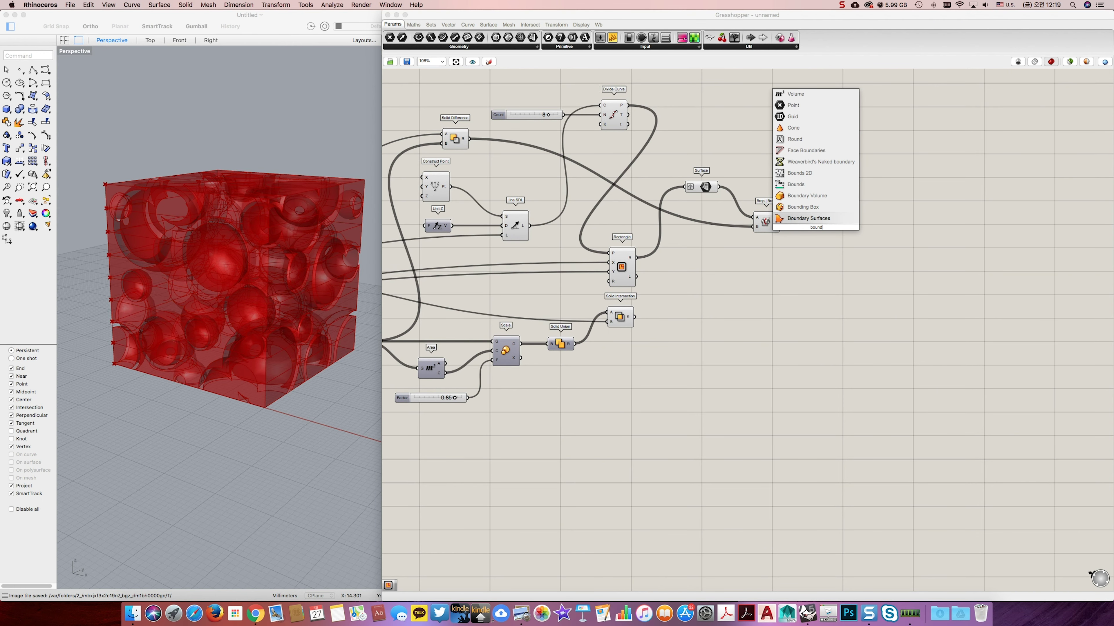
pyautogui.press('Return')
pyautogui.scroll(1, 820, 231)
pyautogui.scroll(2, 797, 270)
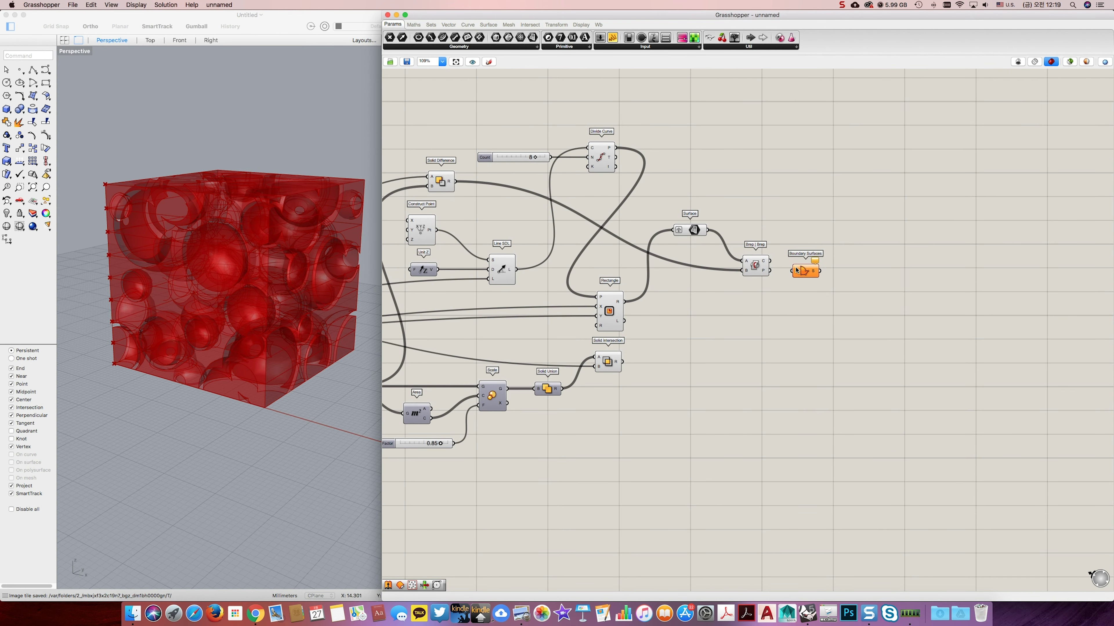
pyautogui.moveTo(772, 263); pyautogui.dragTo(806, 262)
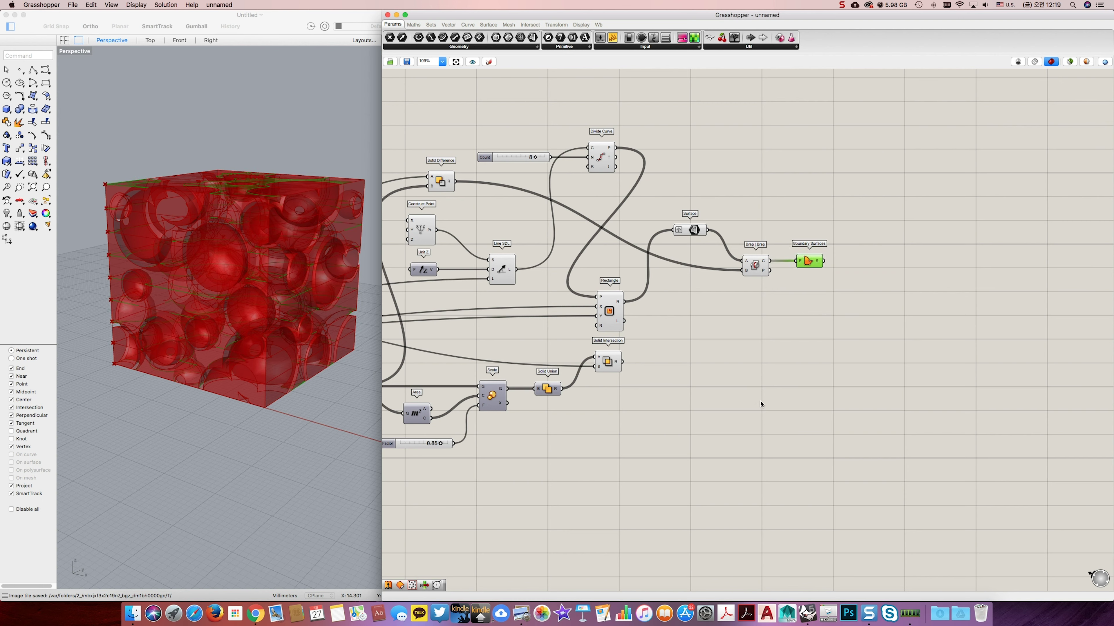
# Turn off the preview of the components from Solid Difference and Construct Point through Rectangle, Surface and Brep | Brep.
pyautogui.moveTo(767, 319); pyautogui.dragTo(407, 138)
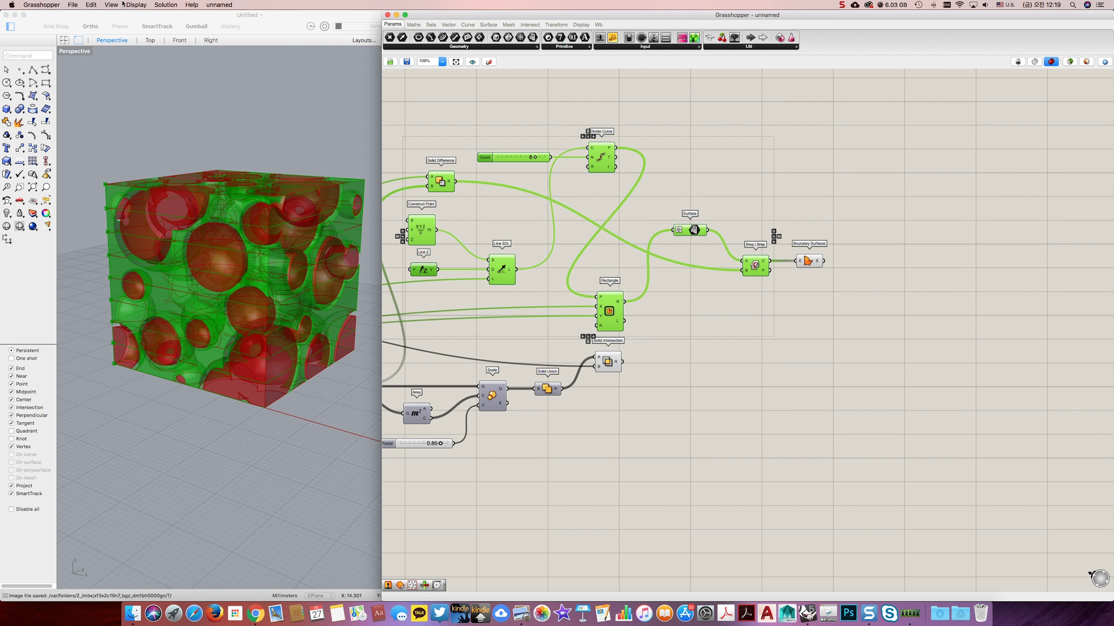
pyautogui.click(157, 5)
pyautogui.click(193, 99)
pyautogui.click(790, 318)
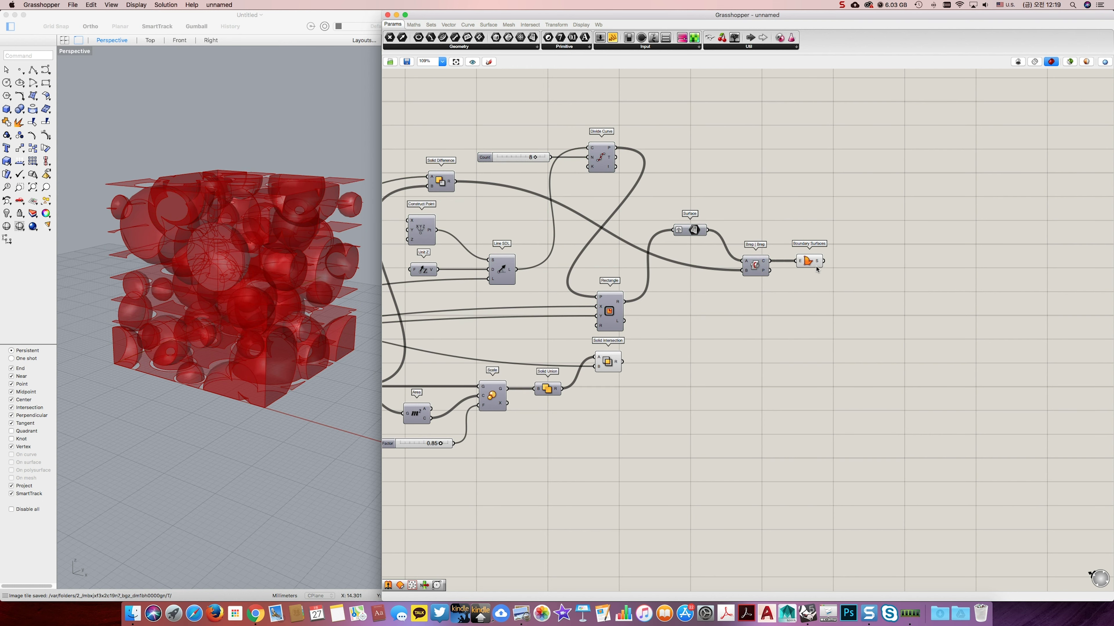
# Add an Extrude component and connect the Boundary Surfaces output to its base input.
pyautogui.scroll(1, 853, 272)
pyautogui.doubleClick(854, 270)
pyautogui.write('ex')
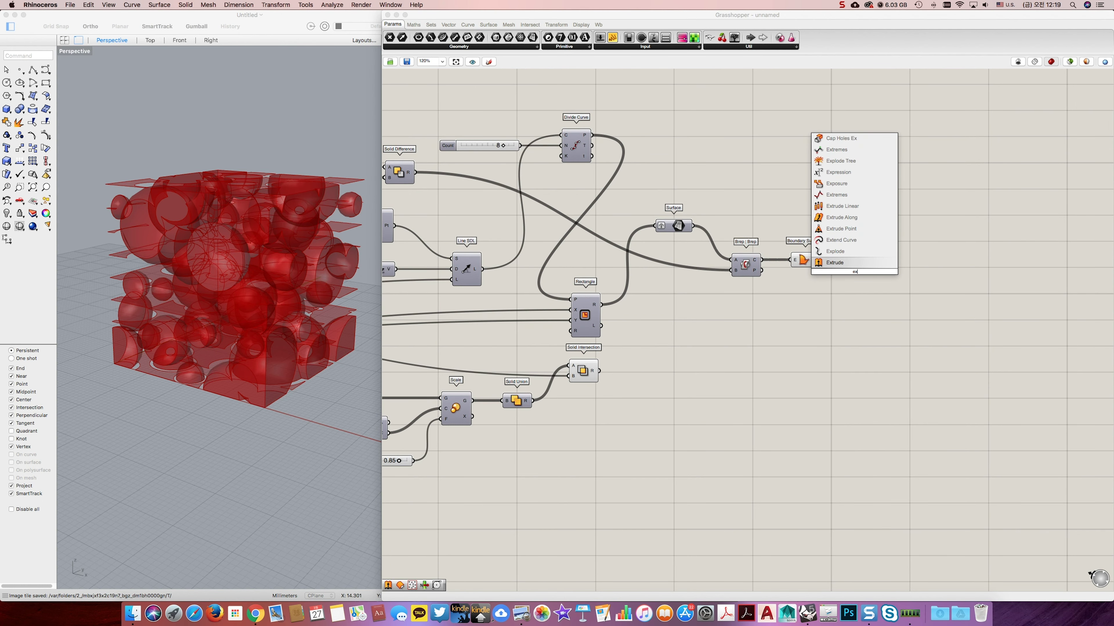
pyautogui.write('tr')
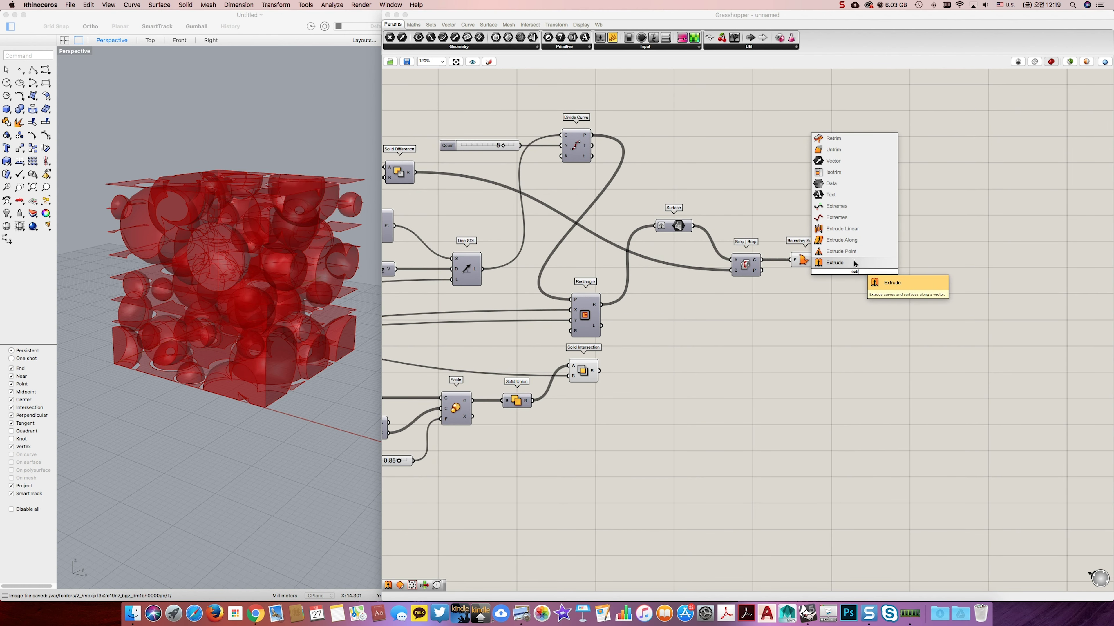
pyautogui.click(834, 262)
pyautogui.moveTo(821, 260); pyautogui.dragTo(809, 308)
# Add a Unit Z vector as Extrude's direction and drive its factor with a new number slider set to 0.3.
pyautogui.doubleClick(810, 309)
pyautogui.write('z')
pyautogui.click(809, 303)
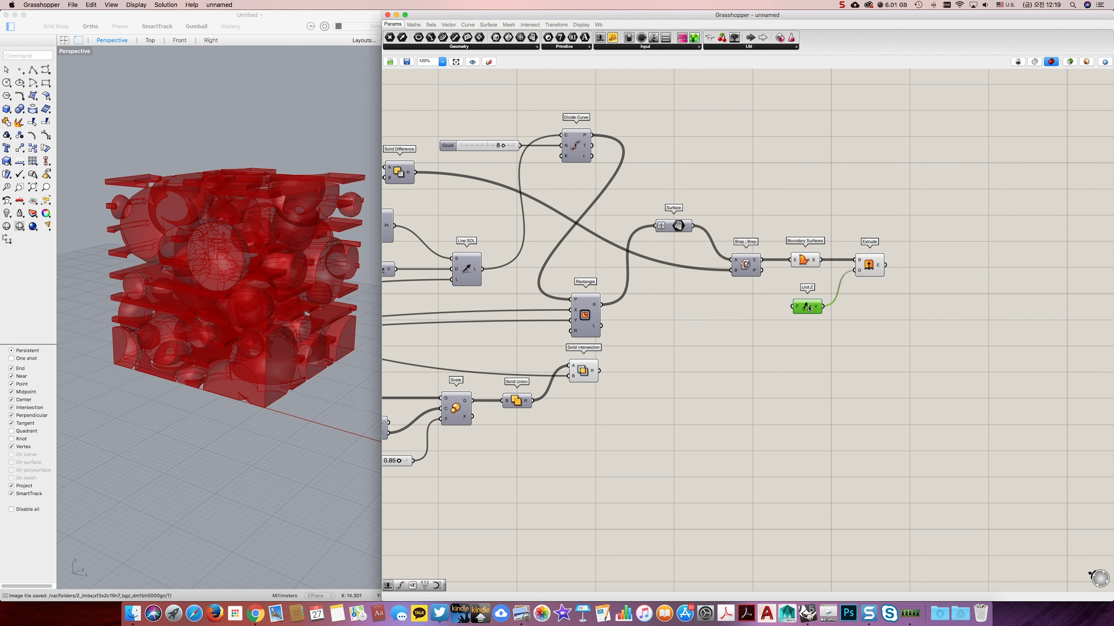
pyautogui.doubleClick(779, 333)
pyautogui.write('0.3')
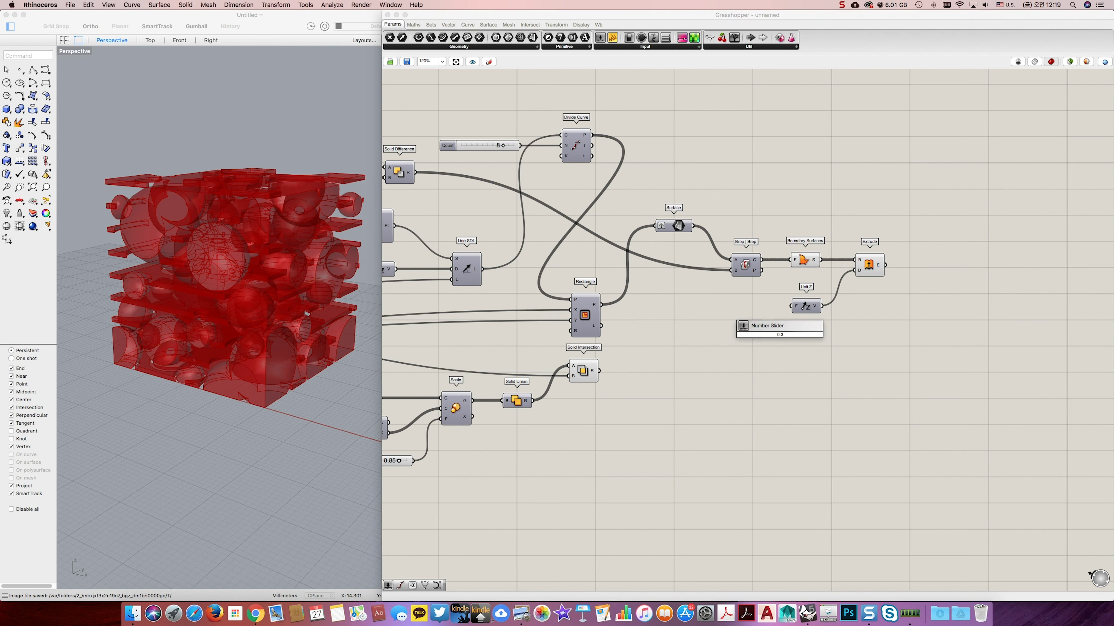
pyautogui.press('Return')
pyautogui.moveTo(794, 311)
pyautogui.mouseDown()
pyautogui.moveTo(820, 334)
pyautogui.moveTo(767, 336)
pyautogui.mouseUp()
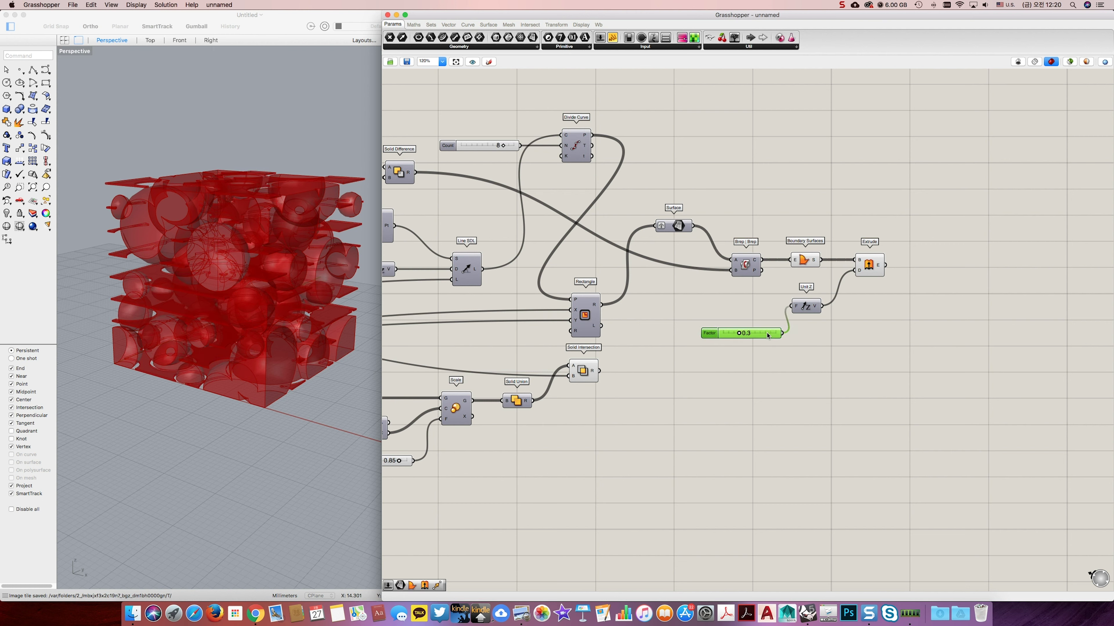
# Add a second Unit Z component below the first and connect the 0.3 factor slider to it.
pyautogui.doubleClick(874, 342)
pyautogui.write('unit z')
pyautogui.press('Return')
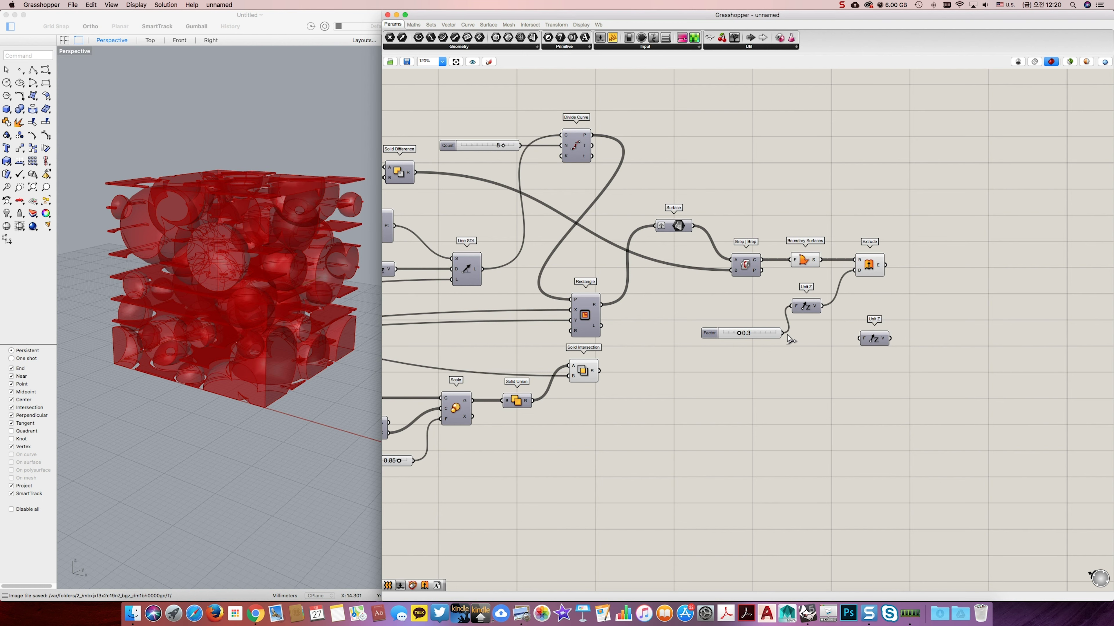
pyautogui.moveTo(783, 333)
pyautogui.mouseDown()
pyautogui.moveTo(861, 338)
pyautogui.moveTo(849, 333)
pyautogui.mouseUp()
pyautogui.click(873, 339)
pyautogui.click(895, 336)
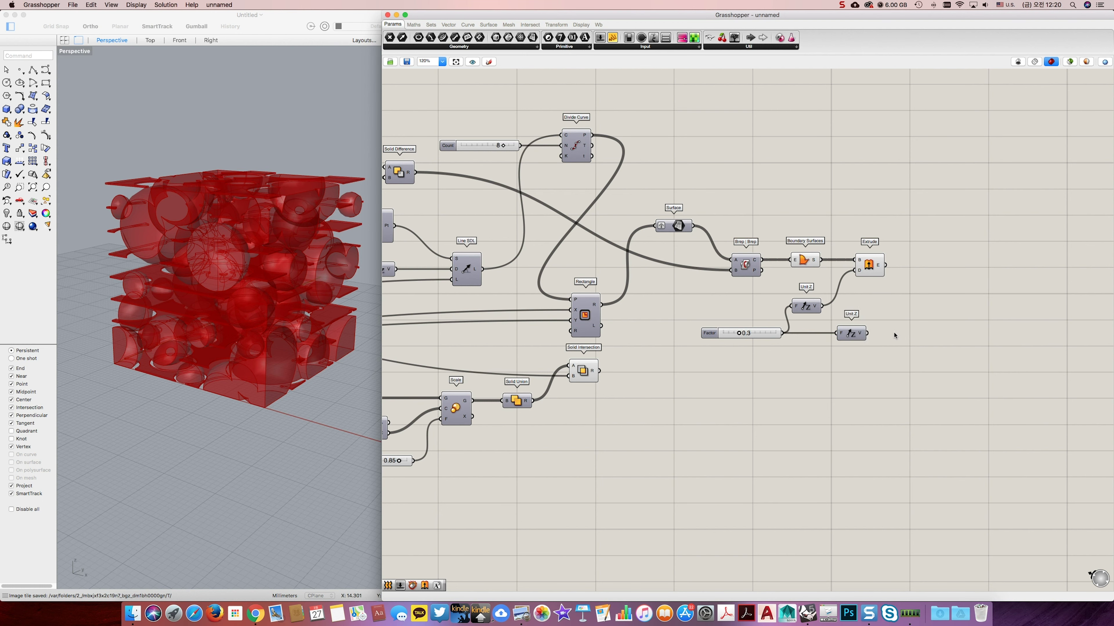
# Add a Negative component and connect the second Unit Z vector to its input.
pyautogui.doubleClick(894, 335)
pyautogui.write('negative')
pyautogui.press('Return')
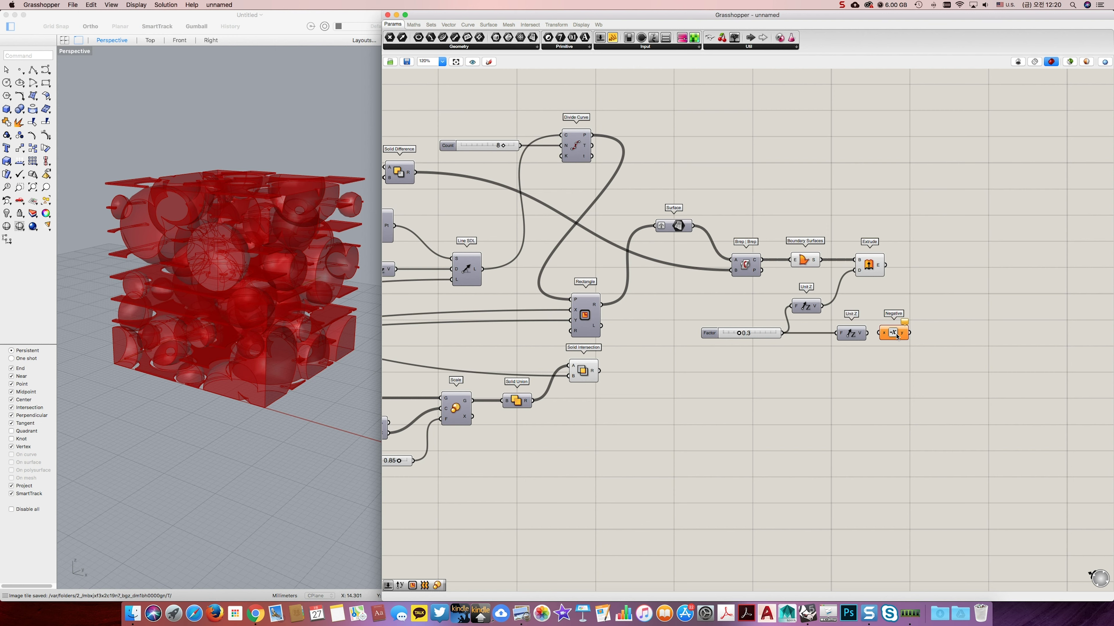
pyautogui.moveTo(867, 334); pyautogui.dragTo(902, 334)
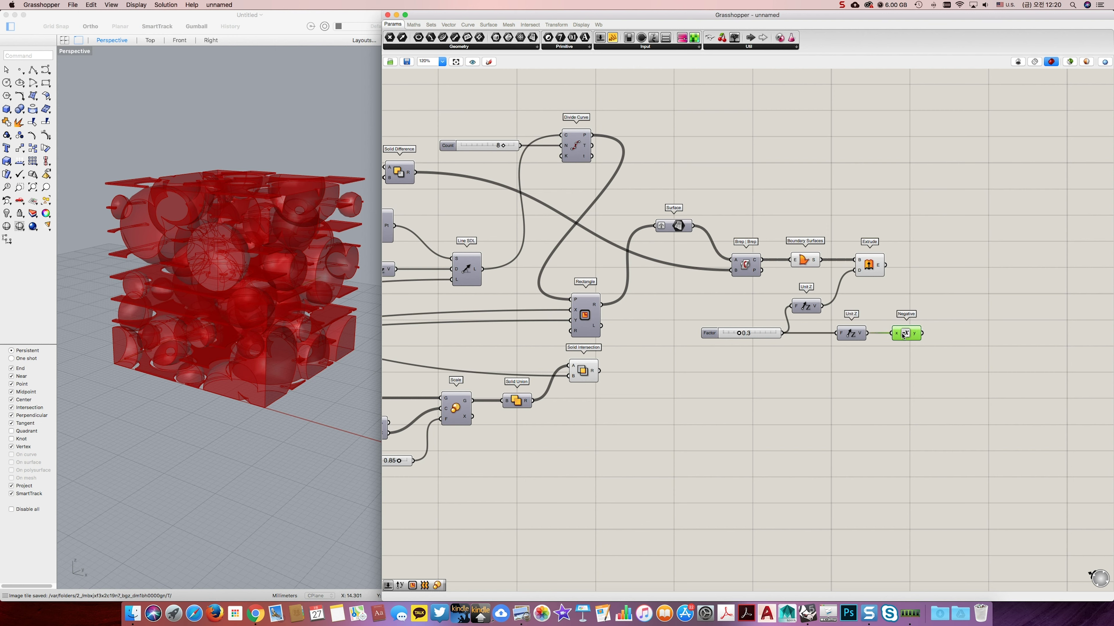
# Add a Cap Holes component after Extrude and connect the extrusion output to it.
pyautogui.doubleClick(959, 286)
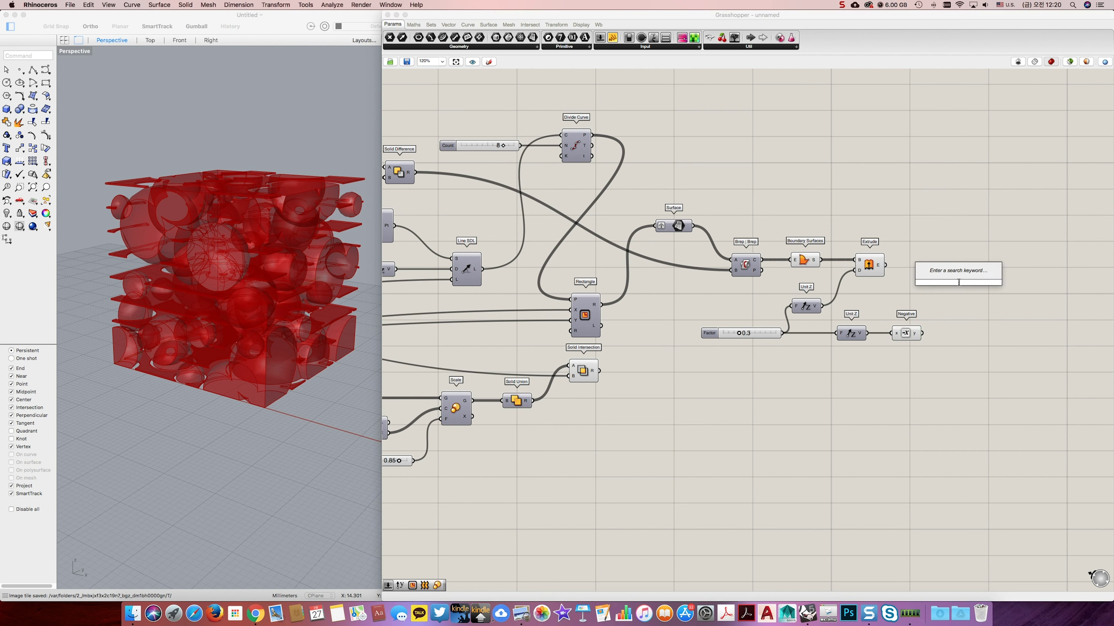
pyautogui.write('cap')
pyautogui.press('Return')
pyautogui.moveTo(890, 269)
pyautogui.mouseDown()
pyautogui.moveTo(942, 282)
pyautogui.moveTo(941, 264)
pyautogui.moveTo(925, 266)
pyautogui.mouseUp()
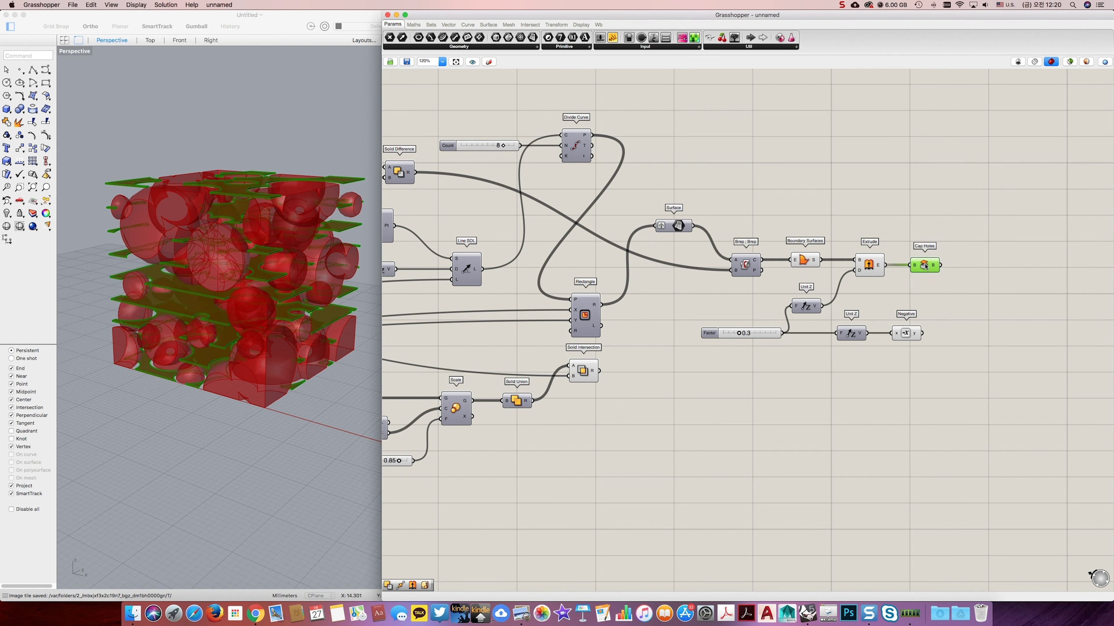
# Add a Move component with the Cap Holes output as geometry and the Negative vector as its translation.
pyautogui.doubleClick(987, 275)
pyautogui.write('move')
pyautogui.press('Return')
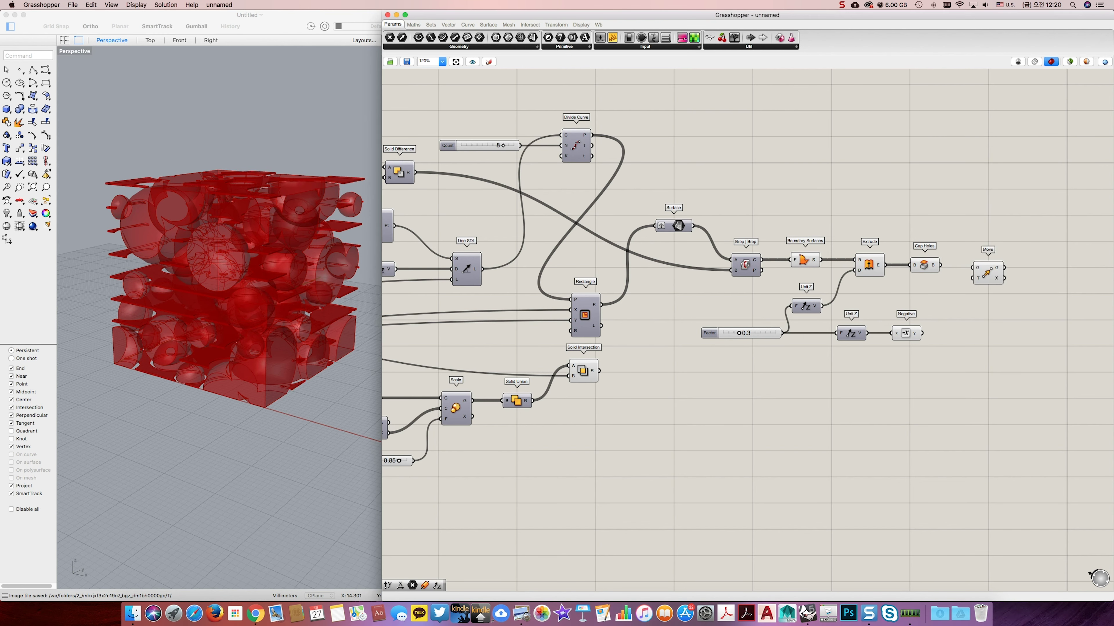
pyautogui.moveTo(940, 266); pyautogui.dragTo(973, 268)
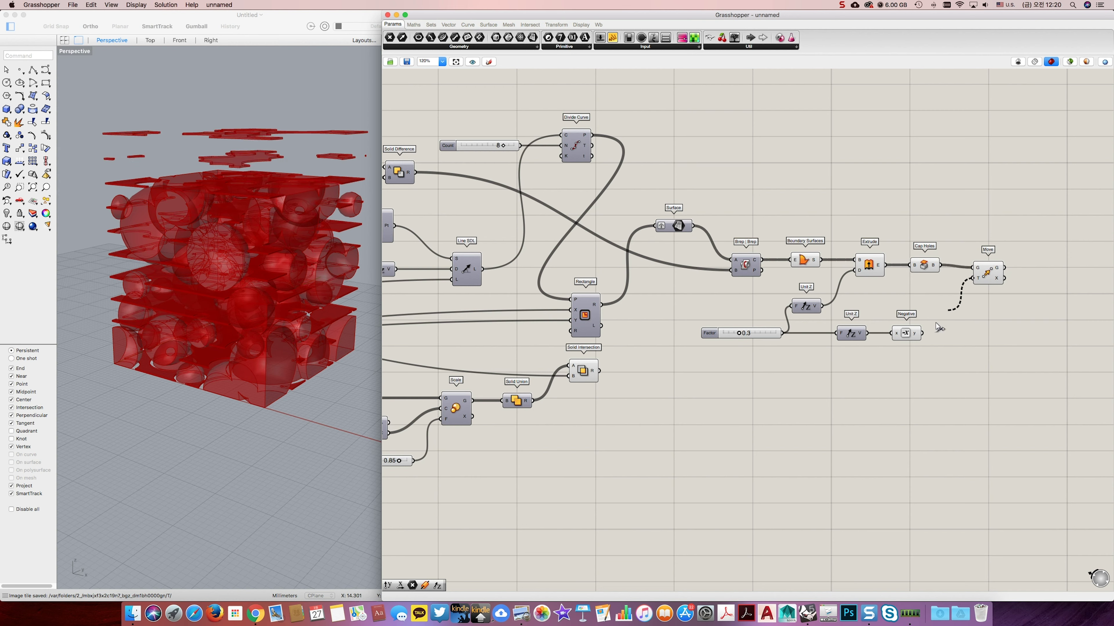
pyautogui.click(987, 273)
pyautogui.moveTo(922, 333); pyautogui.dragTo(994, 271)
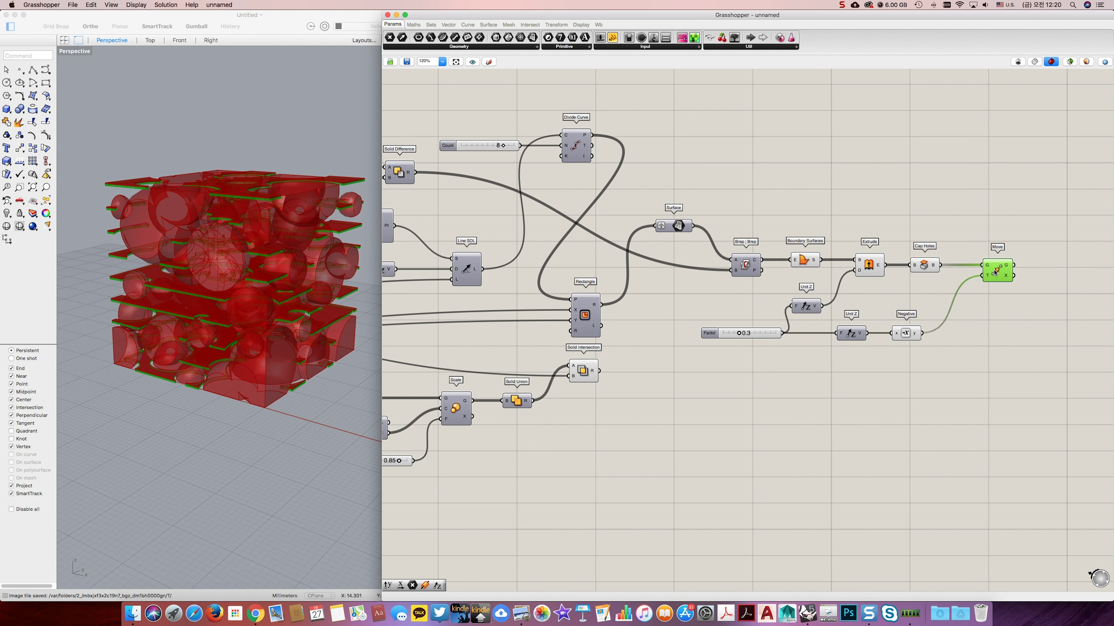
pyautogui.moveTo(253, 290); pyautogui.dragTo(268, 265, button='right')
pyautogui.scroll(8, 268, 265)
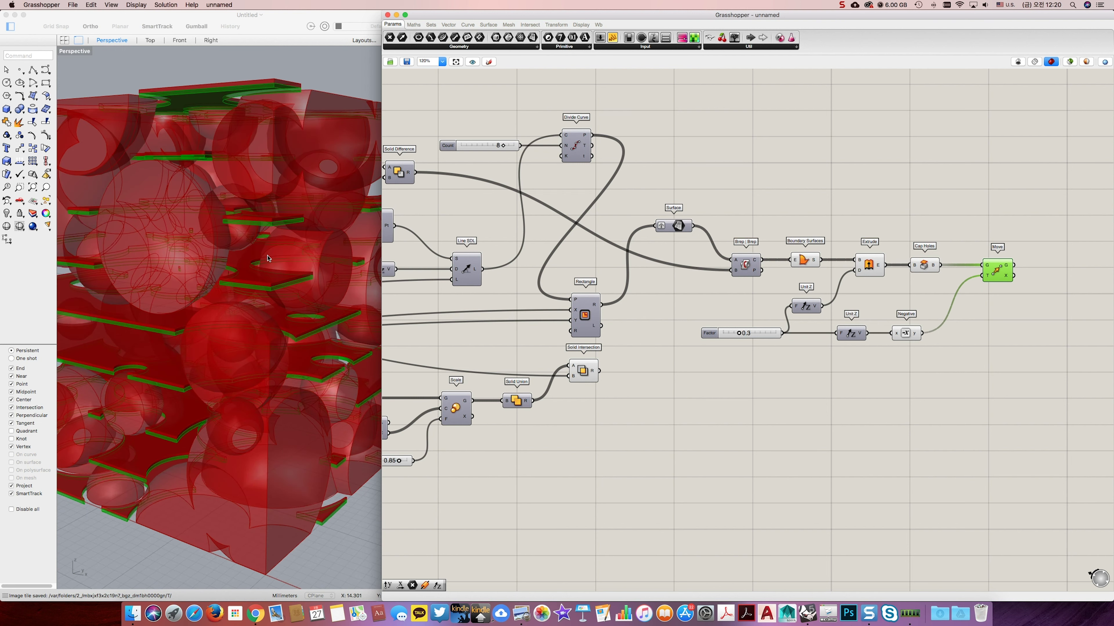
pyautogui.scroll(-8, 269, 265)
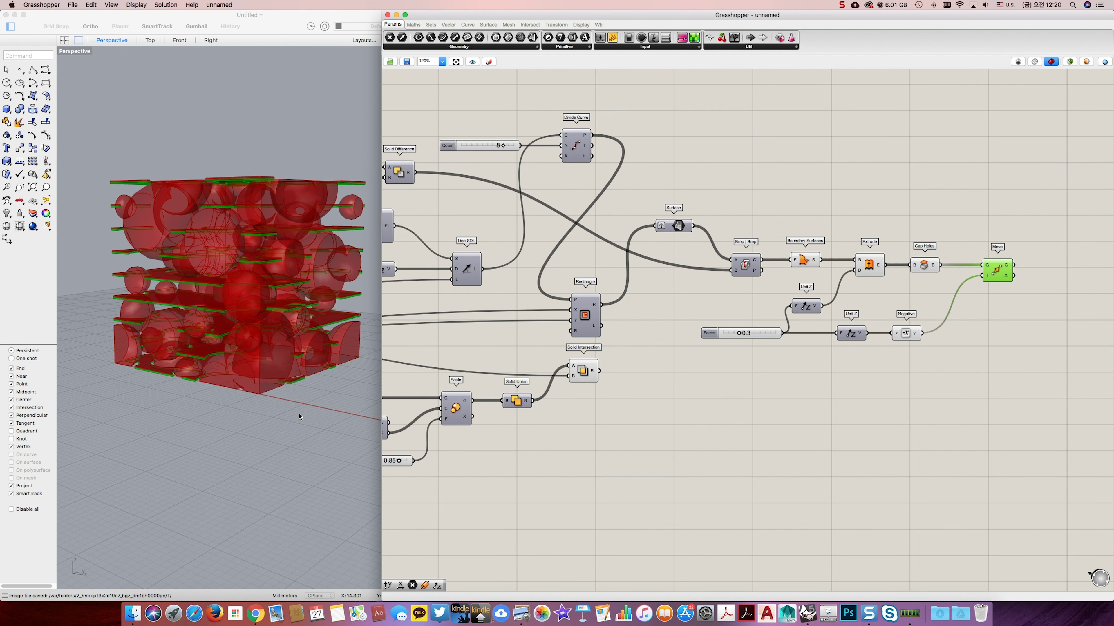
pyautogui.click(305, 398)
pyautogui.scroll(-3, 312, 400)
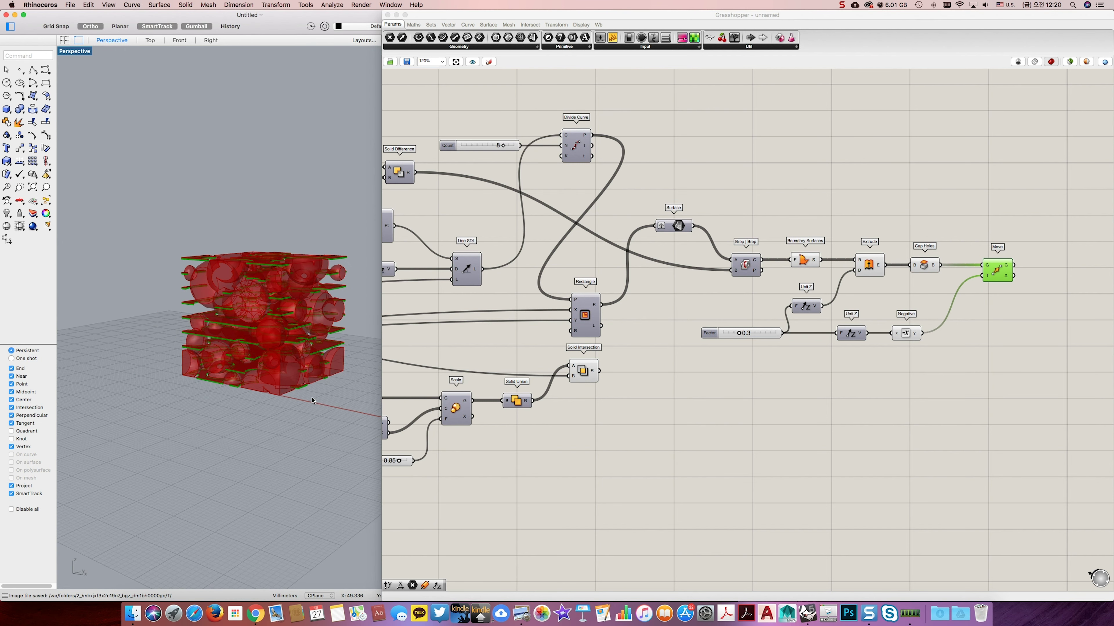
# Bake the Move component's floor slabs to Layer 01 and clear the selection.
pyautogui.click(976, 365)
pyautogui.click(999, 273)
pyautogui.rightClick(997, 270)
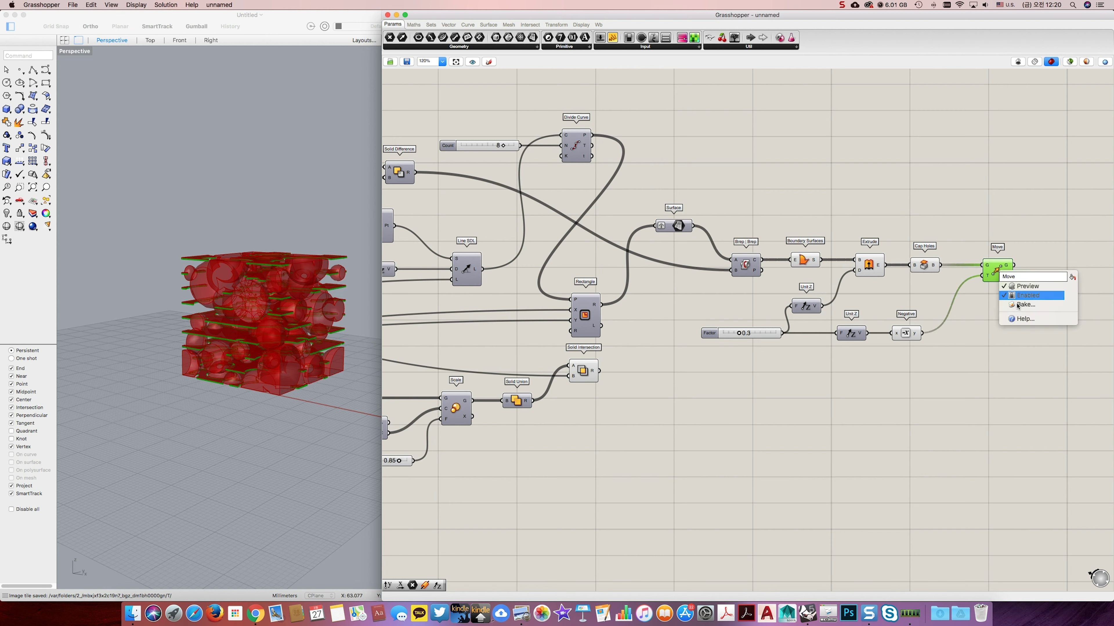
pyautogui.click(1021, 309)
pyautogui.click(1012, 242)
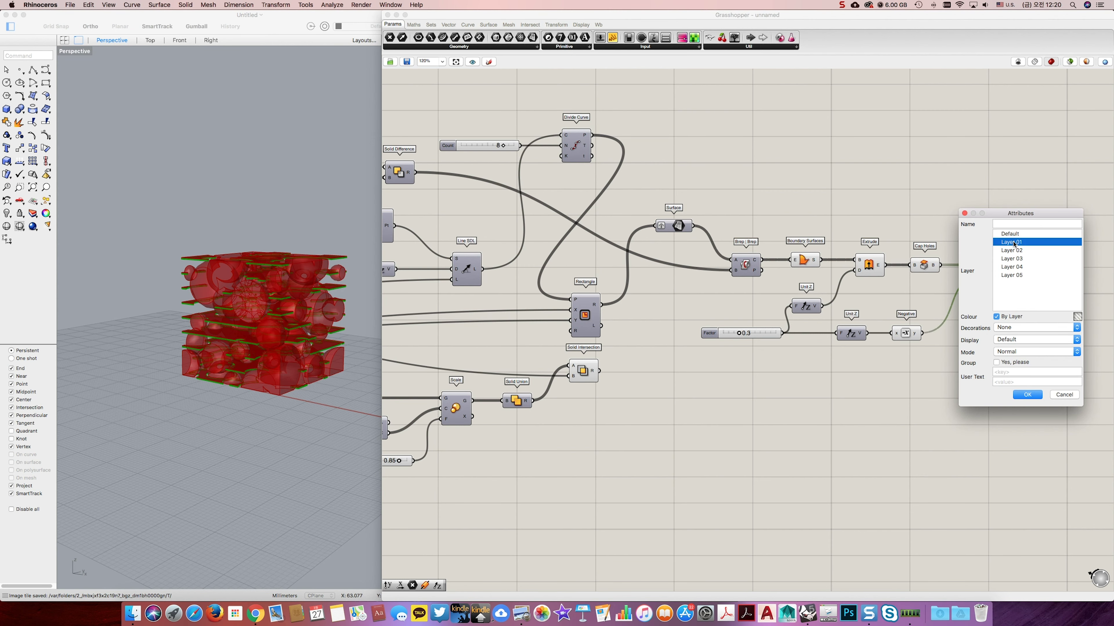
pyautogui.click(1026, 395)
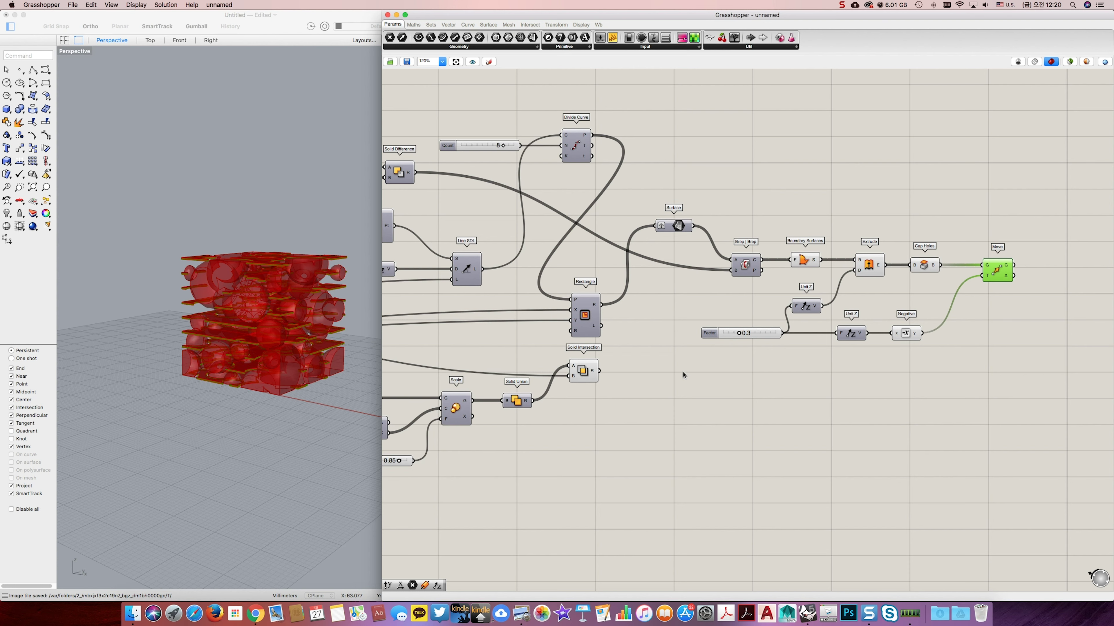
pyautogui.click(675, 375)
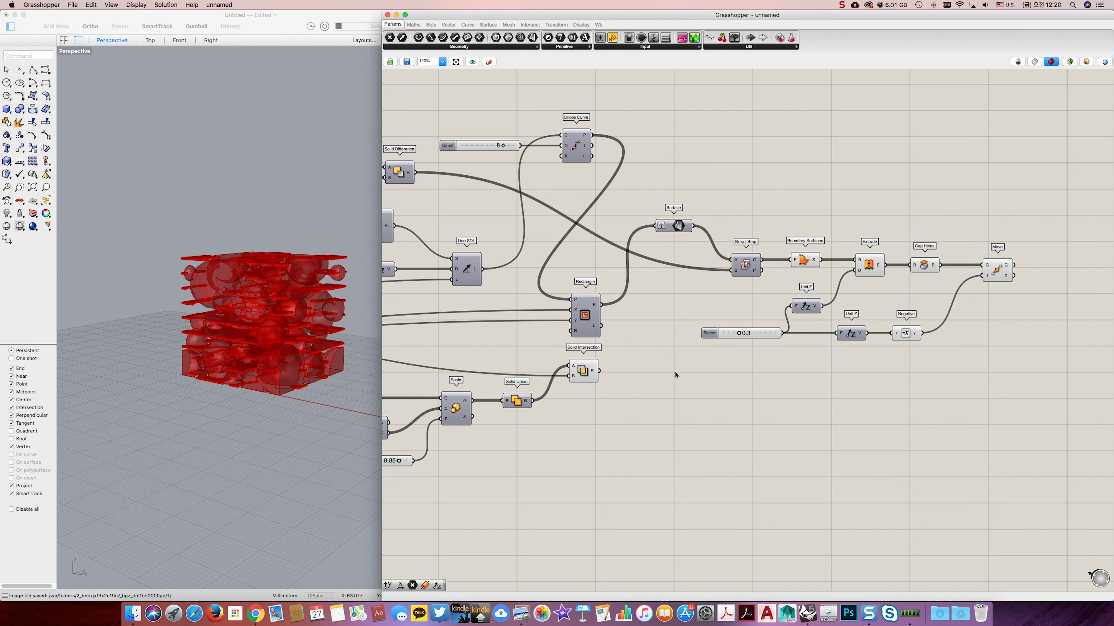
# Bake the Solid Intersection output to Layer 02.
pyautogui.click(588, 376)
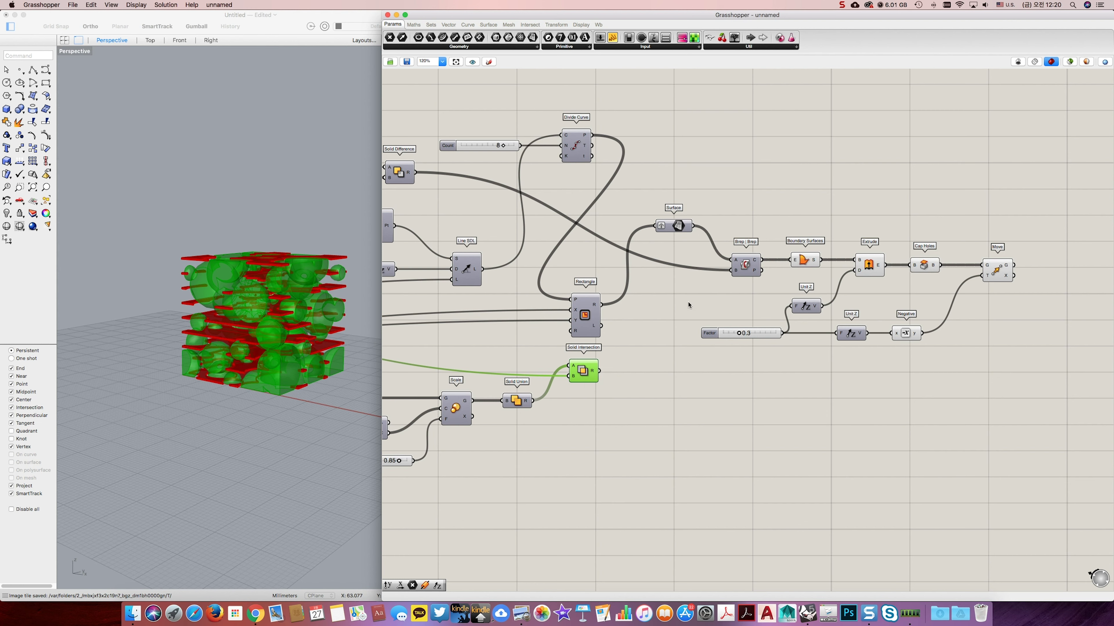
pyautogui.press('space')
pyautogui.click(704, 240)
pyautogui.click(680, 253)
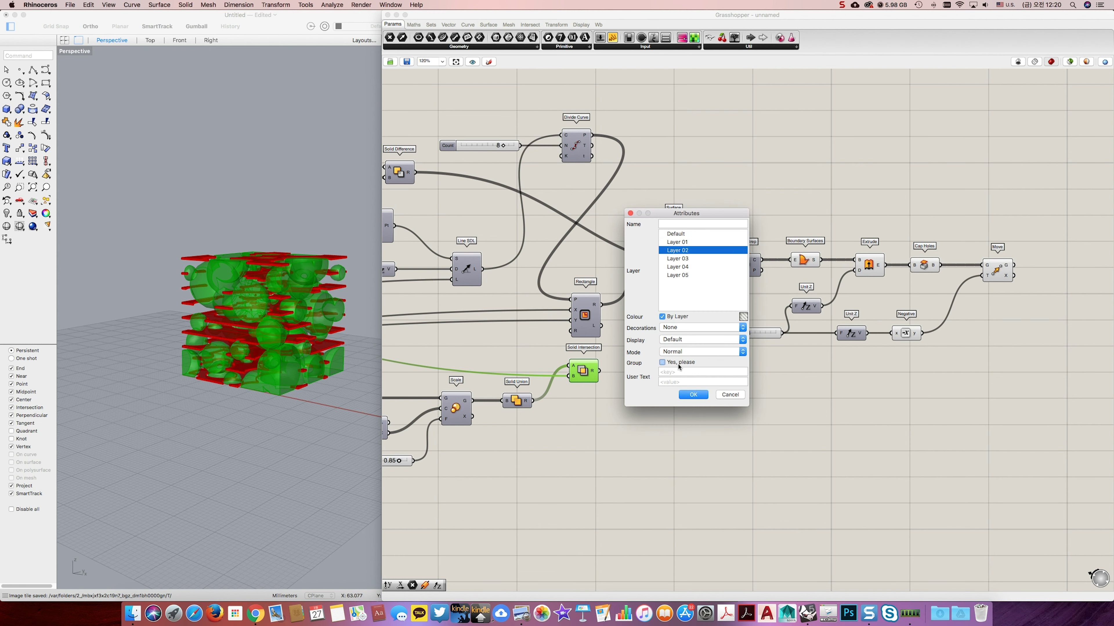
pyautogui.click(693, 394)
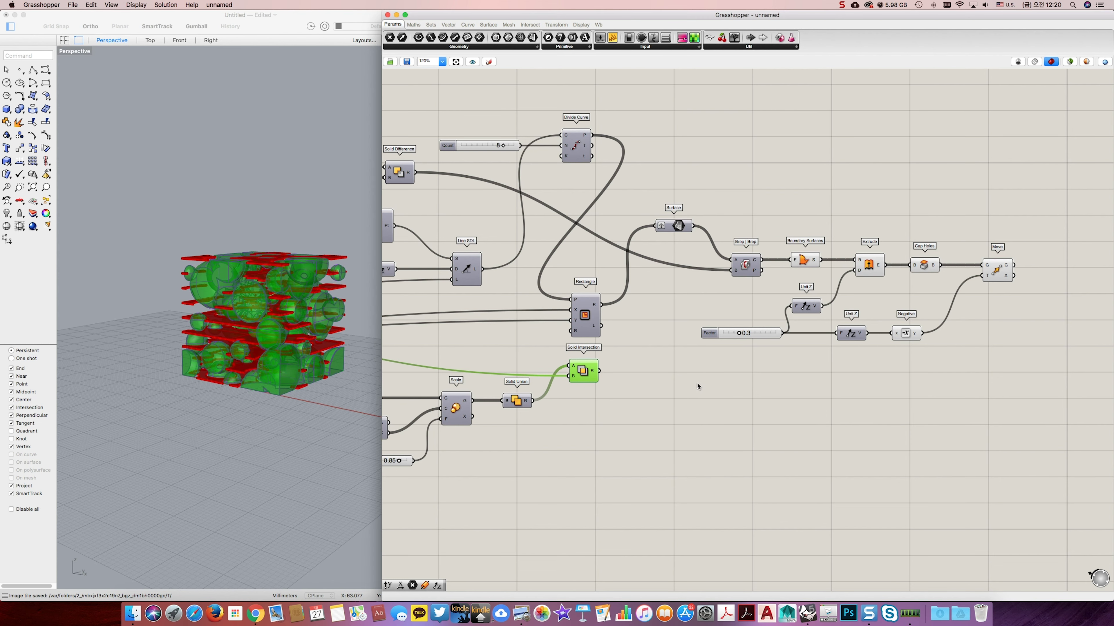
# Restrict the preview to selected components only and deselect everything on the canvas to hide the preview geometry.
pyautogui.click(333, 405)
pyautogui.scroll(-5, 263, 390)
pyautogui.moveTo(255, 388); pyautogui.dragTo(248, 379, button='right')
pyautogui.click(1082, 57)
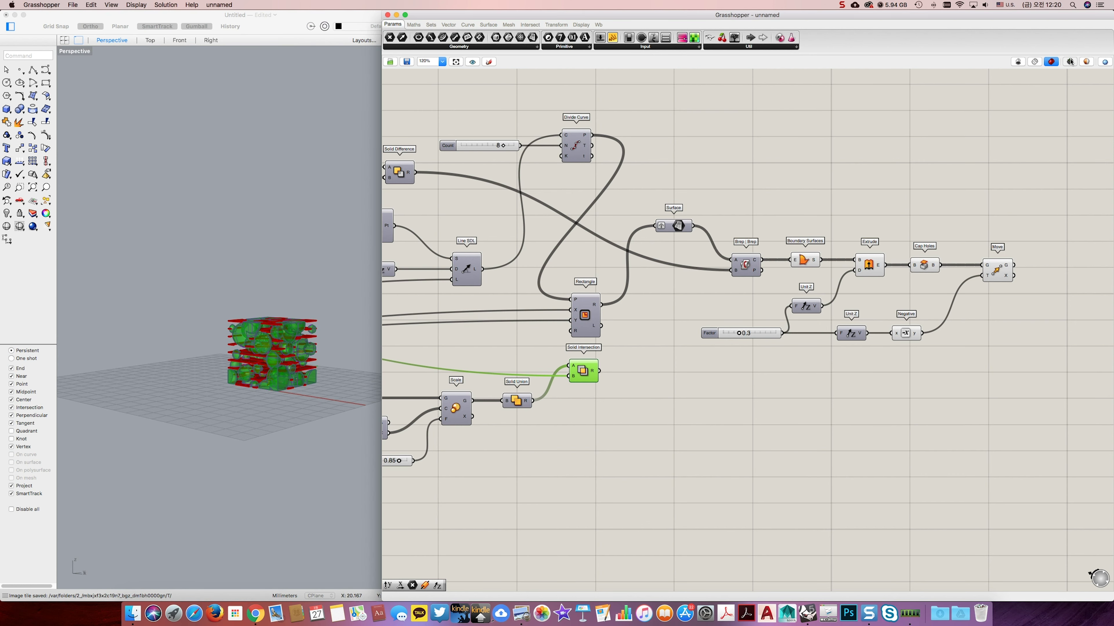
pyautogui.click(784, 196)
# Set Rhino's Perspective viewport to Rendered display mode and inspect the baked geometry up close.
pyautogui.click(110, 5)
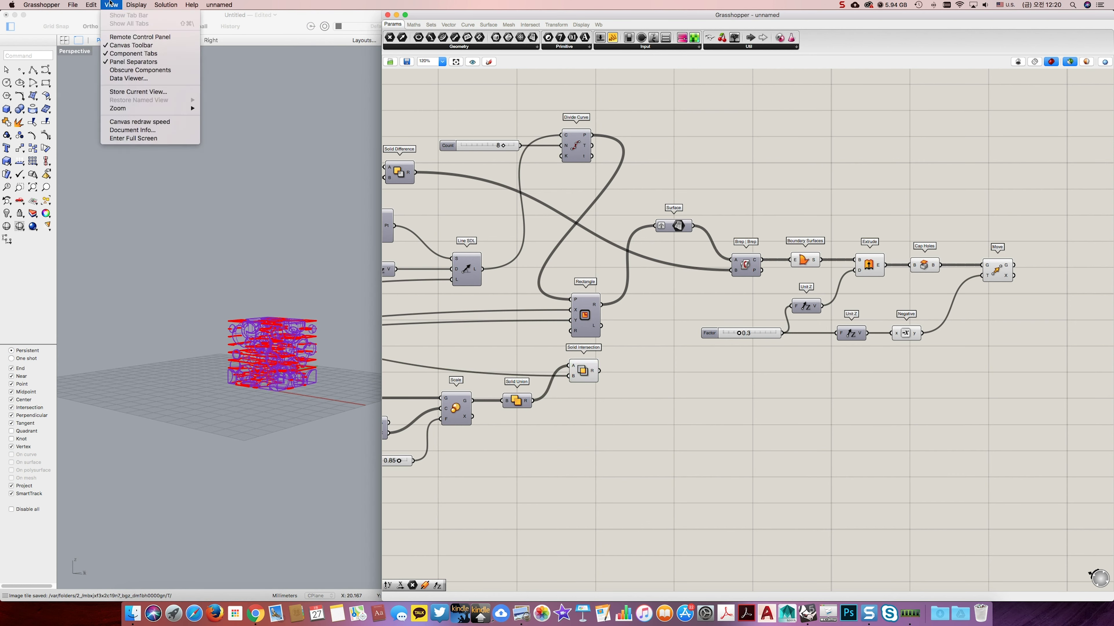
pyautogui.click(226, 137)
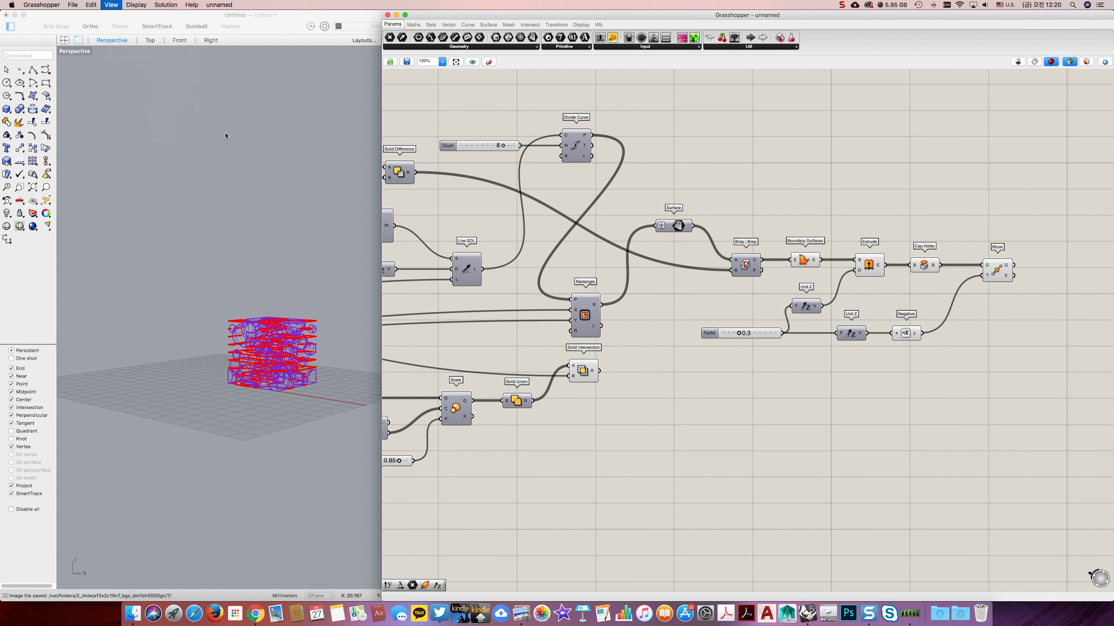
pyautogui.click(108, 5)
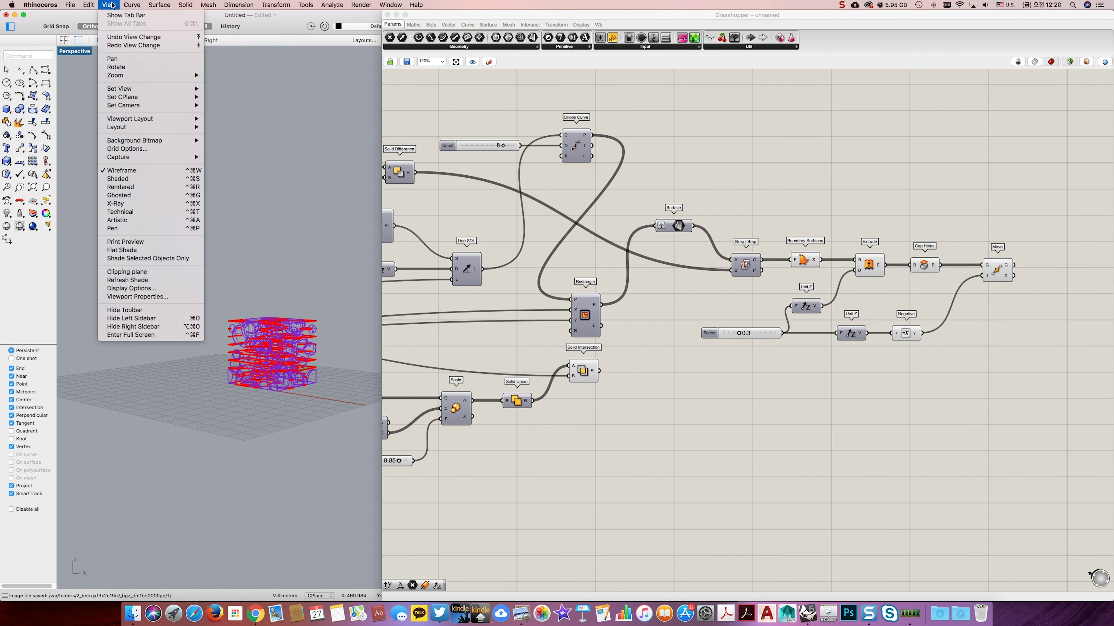
pyautogui.click(149, 186)
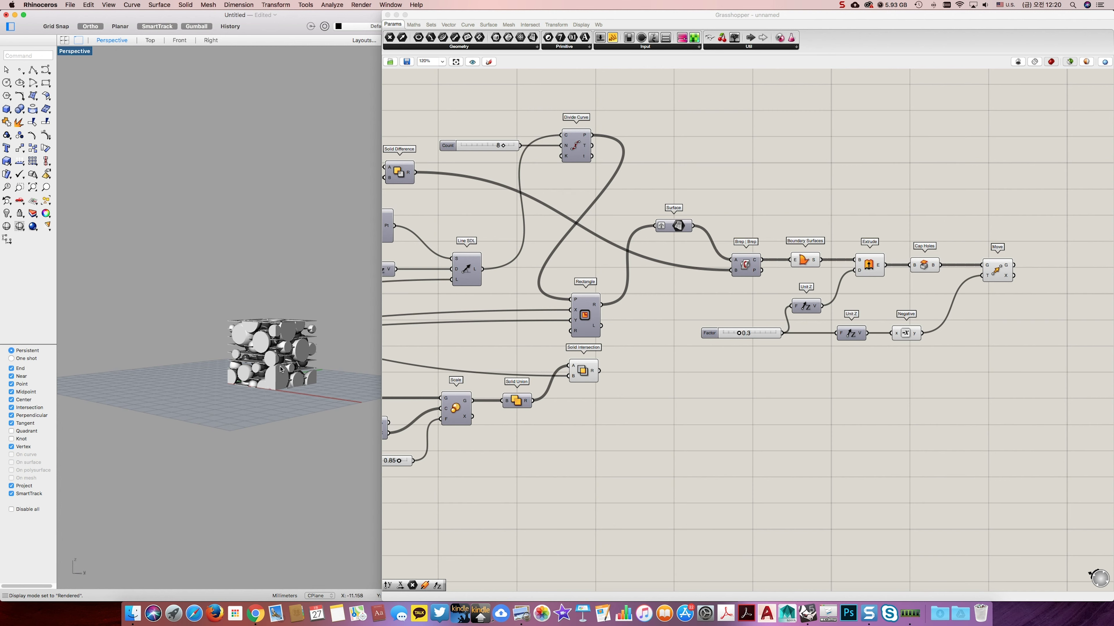
pyautogui.scroll(10, 282, 369)
pyautogui.scroll(6, 275, 356)
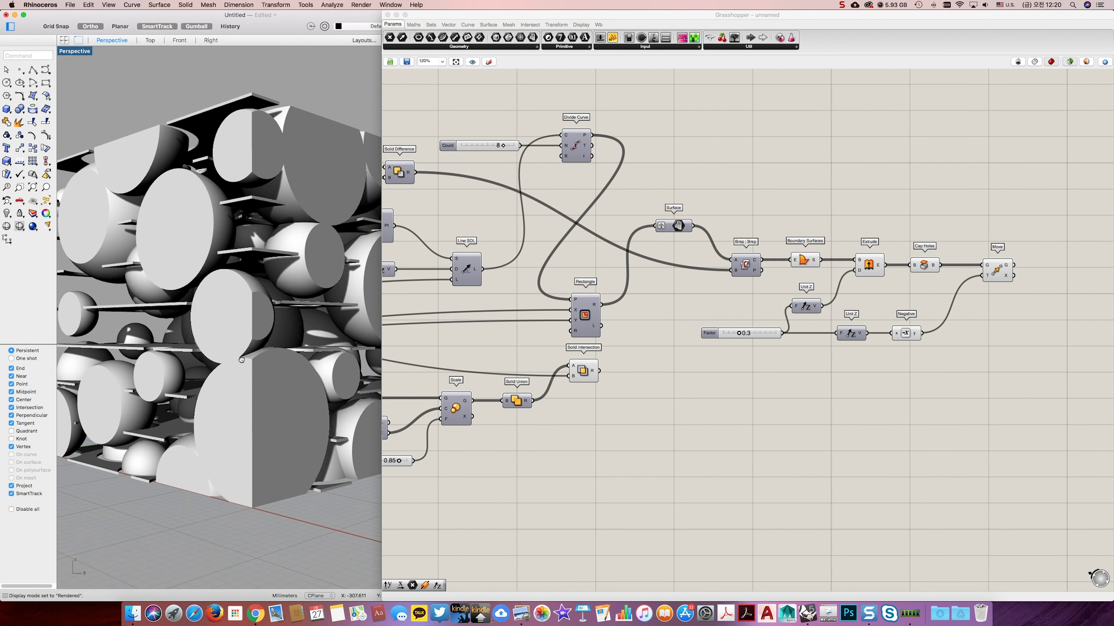